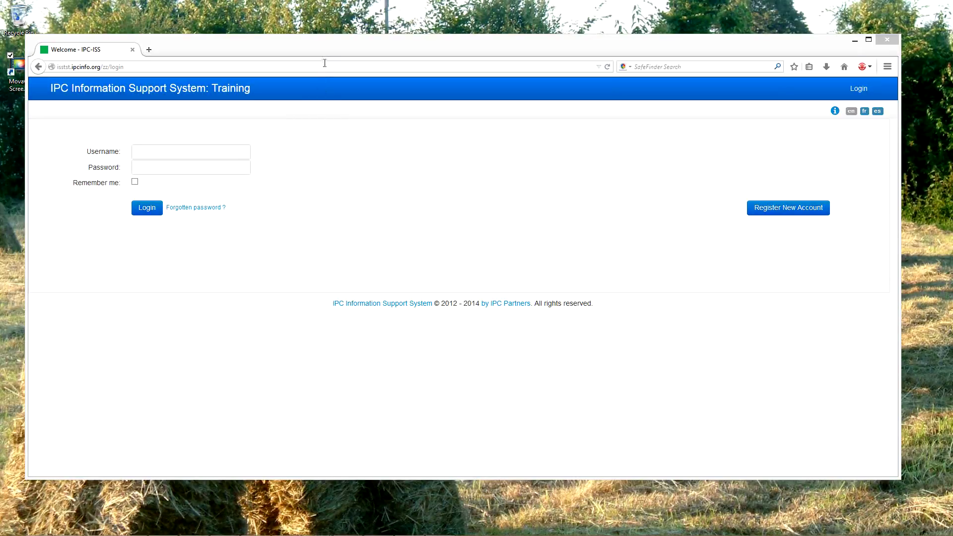
Step: Change the country code in the IPC training site's web address to hn
{"action": "left_click_drag", "start_coordinate": [330, 53], "coordinate": [417, 97]}
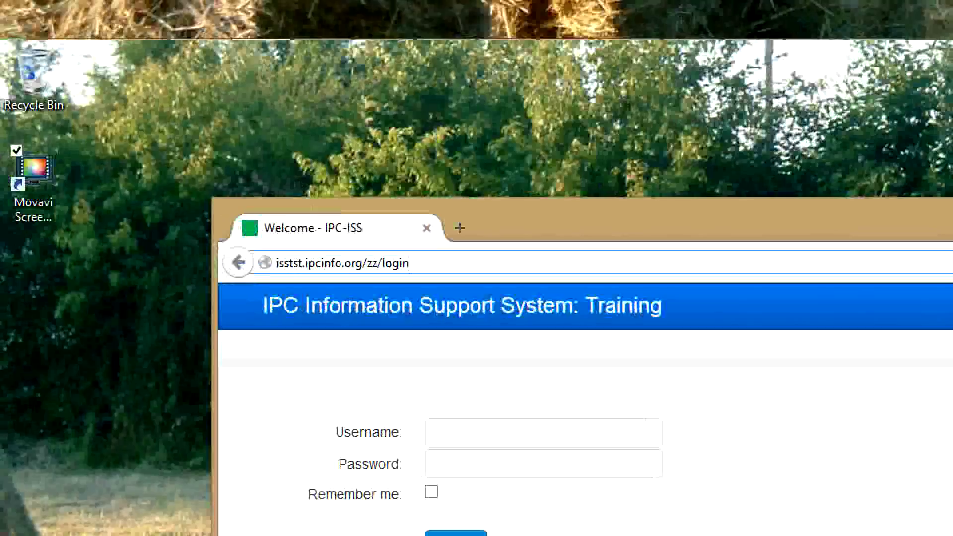
{"action": "key", "text": "Left"}
{"action": "key", "text": "Left"}
{"action": "key", "text": "Left"}
{"action": "key", "text": "Left"}
{"action": "key", "text": "Left"}
{"action": "key", "text": "Left"}
{"action": "key", "text": "shift+Left"}
{"action": "key", "text": "shift+Left"}
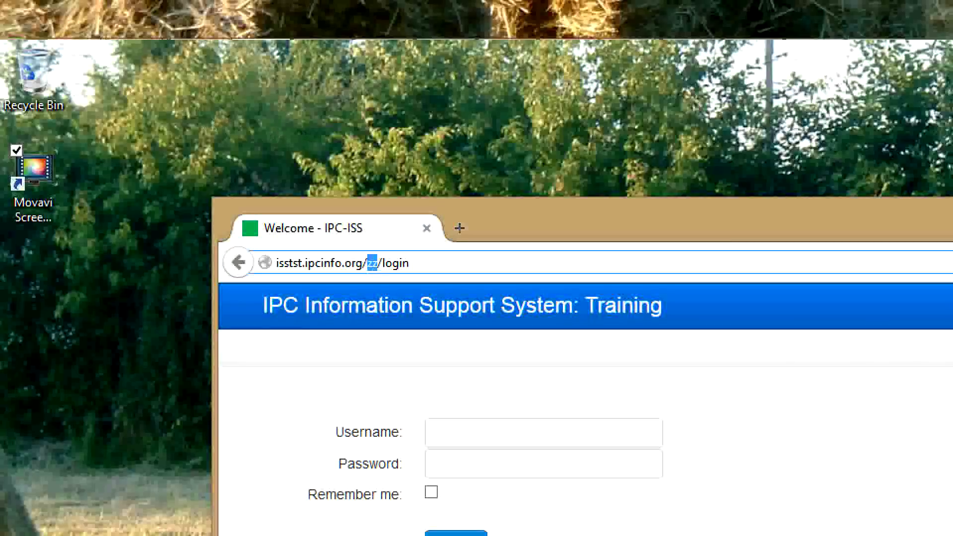
{"action": "type", "text": "hn"}
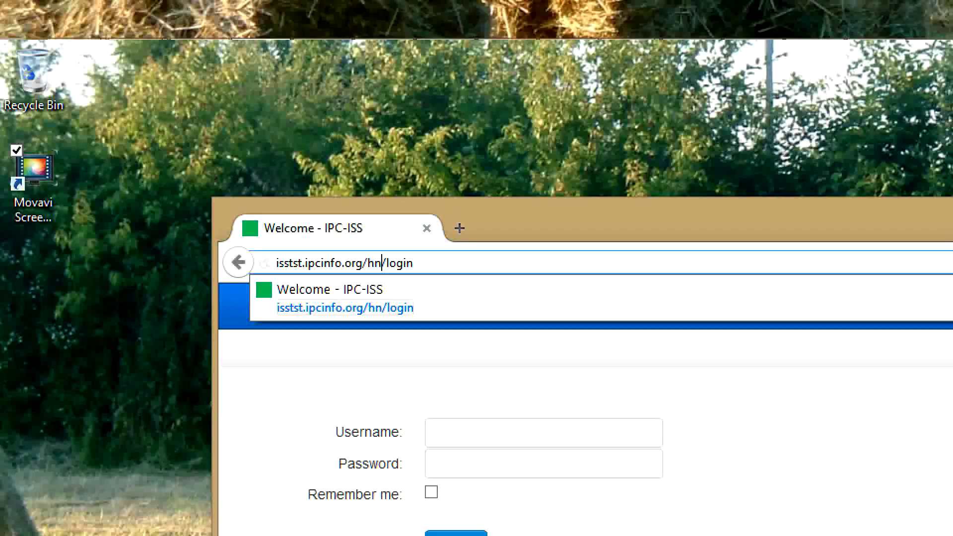
{"action": "key", "text": "Return"}
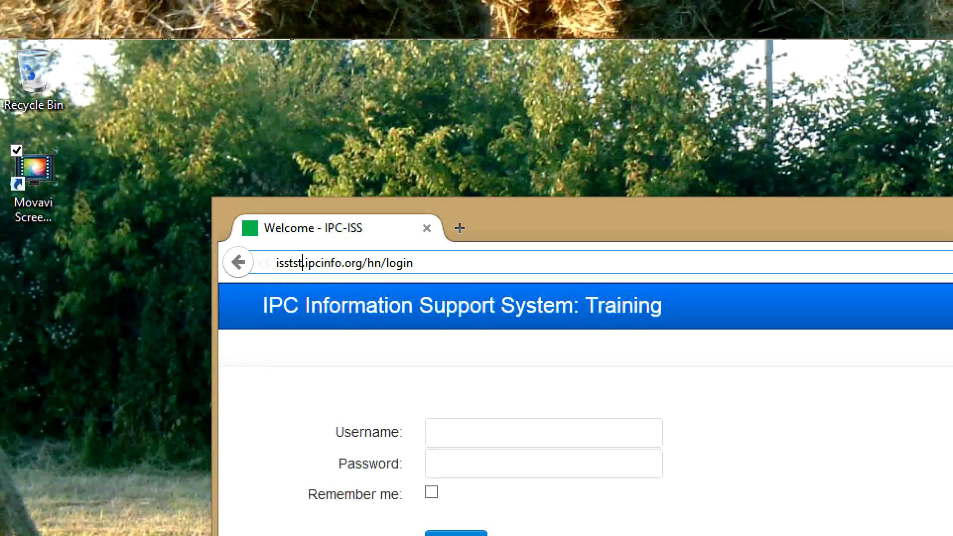
Step: Remove "tst" from the web address to give iss.ipcinfo.org/hn/login, and restore it to isstst.ipcinfo.org/hn/login
{"action": "key", "text": "BackSpace"}
{"action": "key", "text": "BackSpace"}
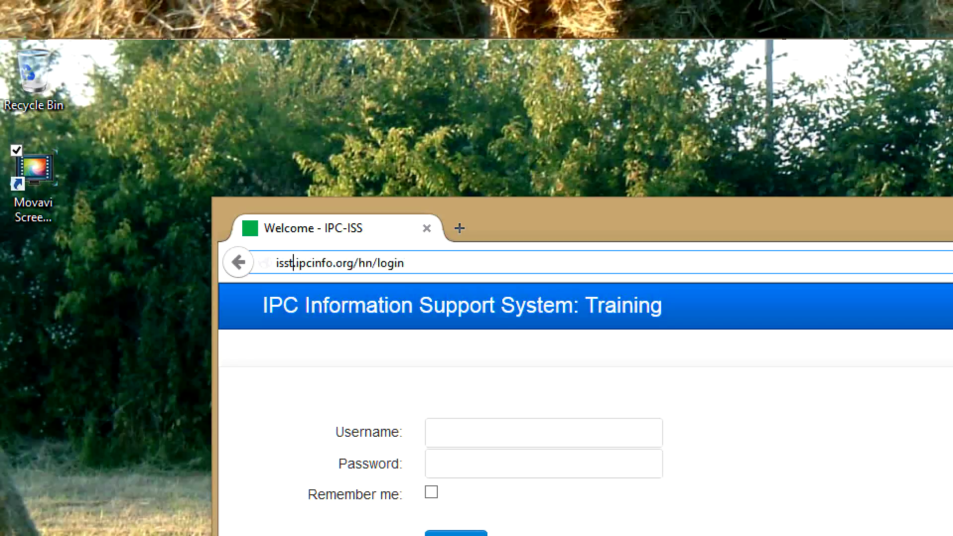
{"action": "key", "text": "BackSpace"}
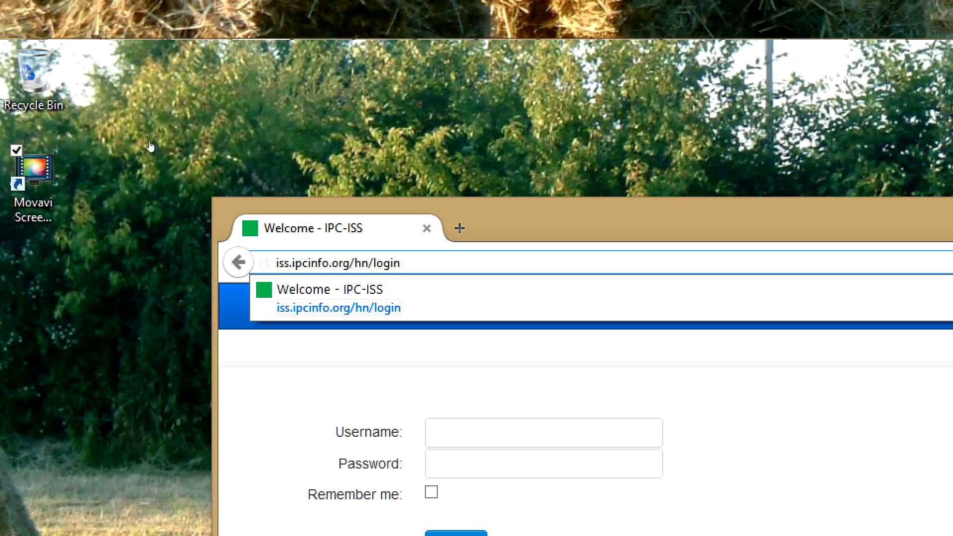
{"action": "key", "text": "Down"}
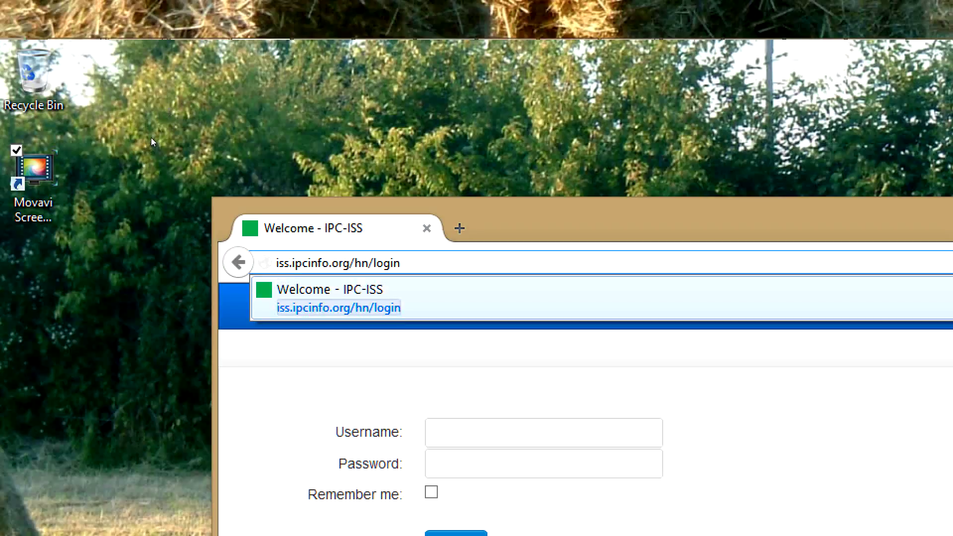
{"action": "type", "text": "tst"}
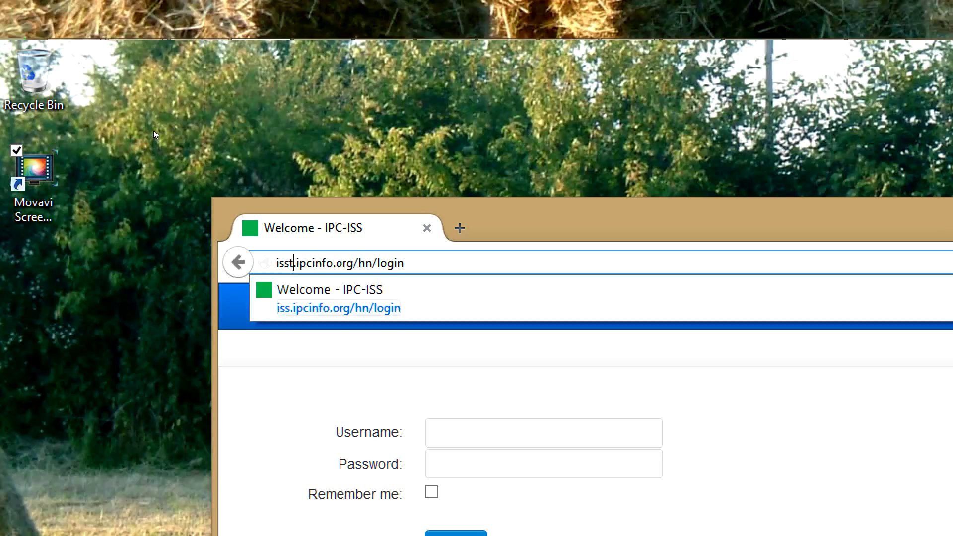
{"action": "key", "text": "Escape"}
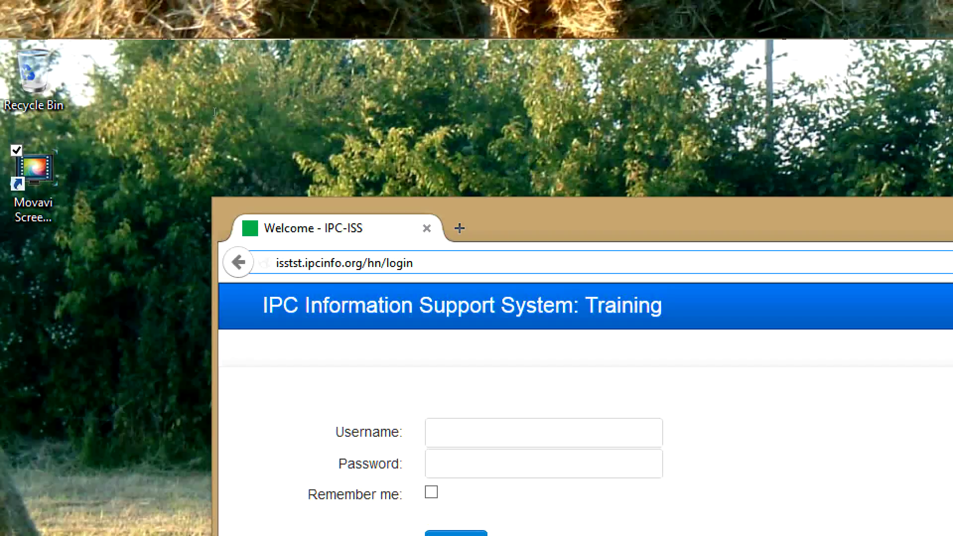
Step: Set the country code in the training site's web address back to zz
{"action": "left_click", "coordinate": [383, 263]}
{"action": "key", "text": "BackSpace"}
{"action": "key", "text": "BackSpace"}
{"action": "type", "text": "zz"}
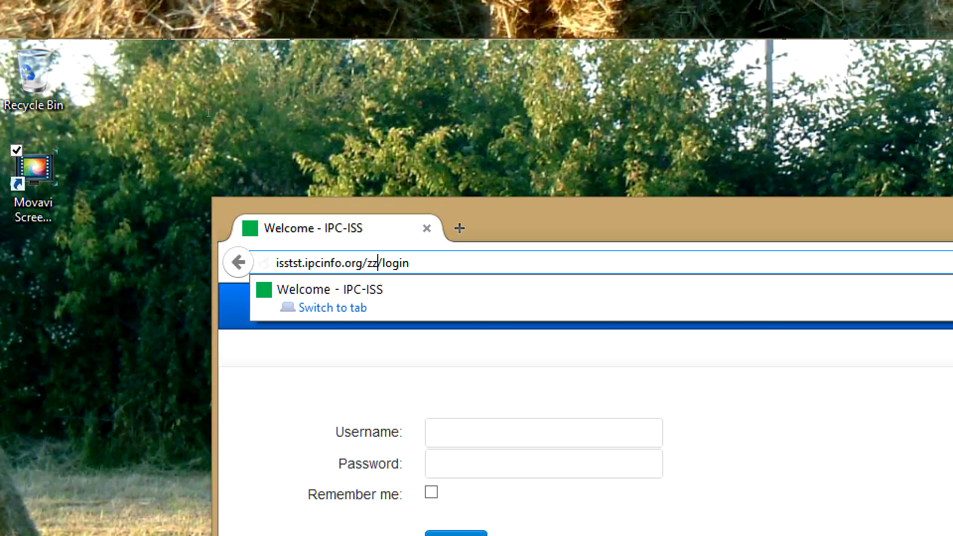
{"action": "key", "text": "Escape"}
Step: Shorten the web address to isstst.ipcinfo.org/zz by removing the login part, and load the page
{"action": "key", "text": "End"}
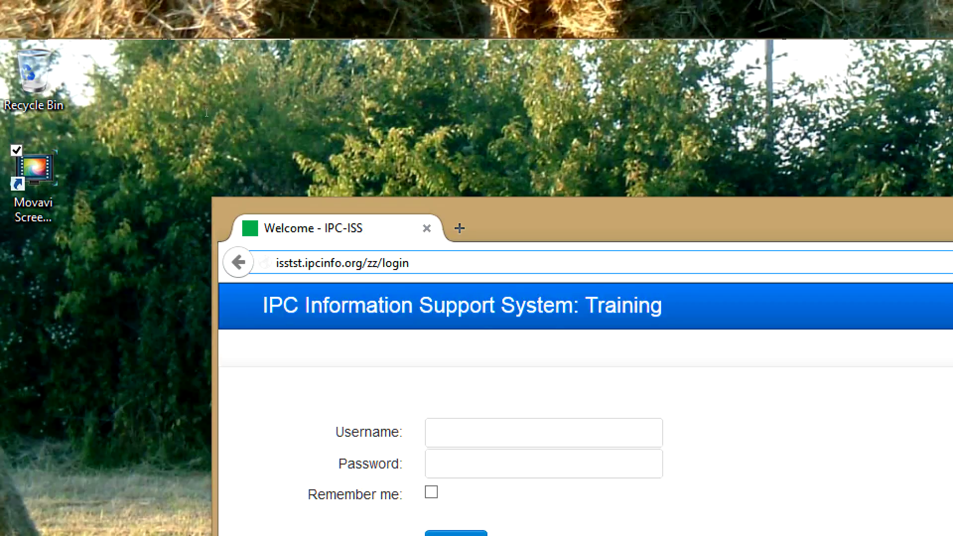
{"action": "key", "text": "shift+Left"}
{"action": "key", "text": "shift+Left"}
{"action": "key", "text": "shift+Left"}
{"action": "key", "text": "shift+Left"}
{"action": "key", "text": "shift+Left"}
{"action": "key", "text": "BackSpace"}
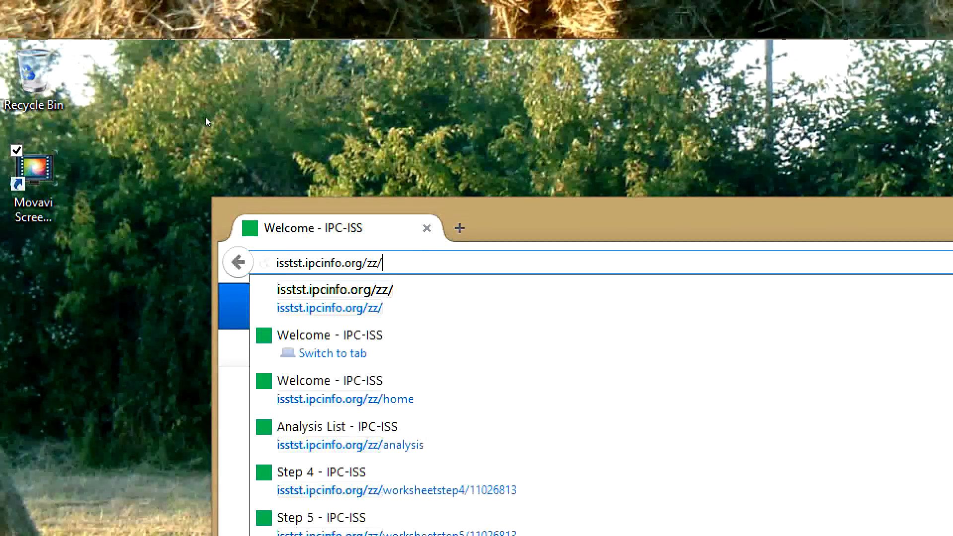
{"action": "key", "text": "BackSpace"}
{"action": "key", "text": "Return"}
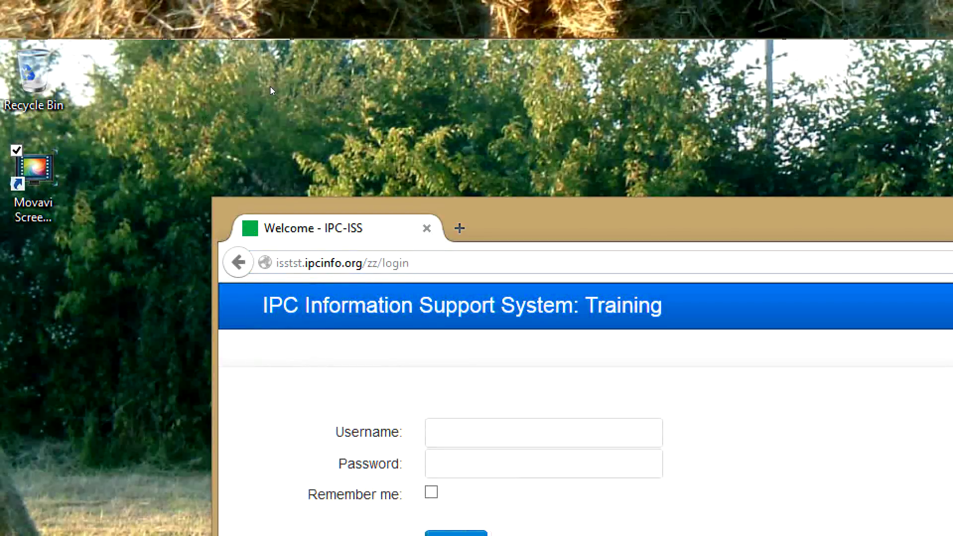
Step: Log in to the training system with the username administrator and the account password
{"action": "type", "text": "ad"}
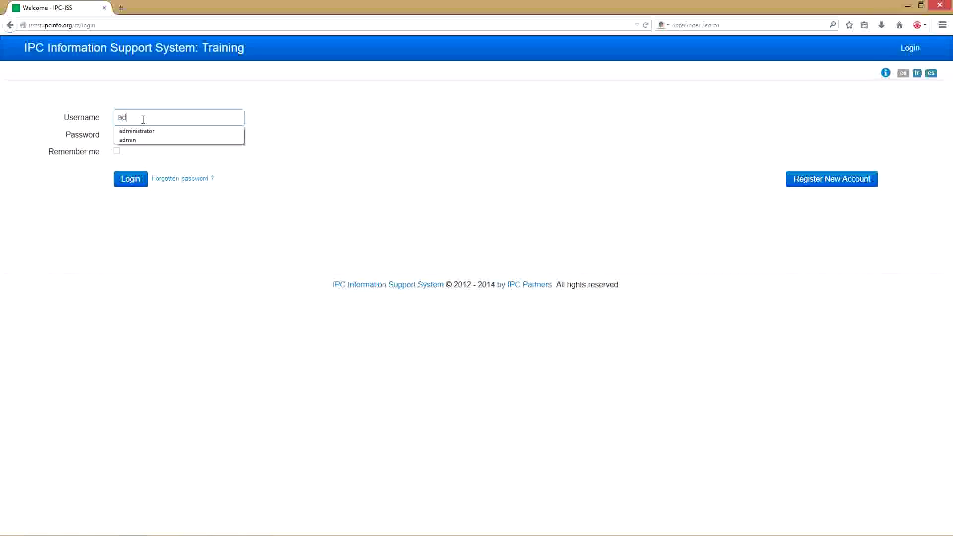
{"action": "type", "text": "ministrat"}
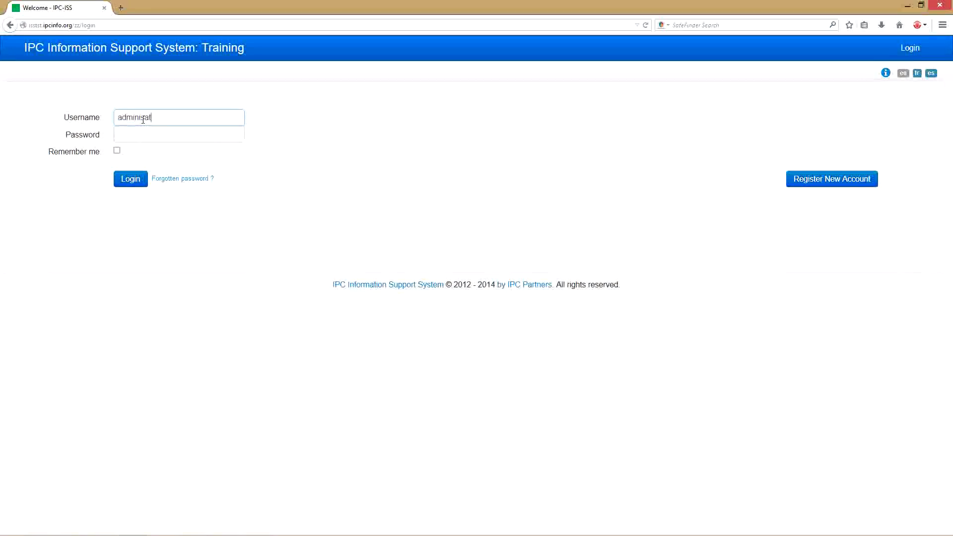
{"action": "type", "text": "or"}
{"action": "key", "text": "BackSpace"}
{"action": "key", "text": "BackSpace"}
{"action": "key", "text": "BackSpace"}
{"action": "type", "text": "trator"}
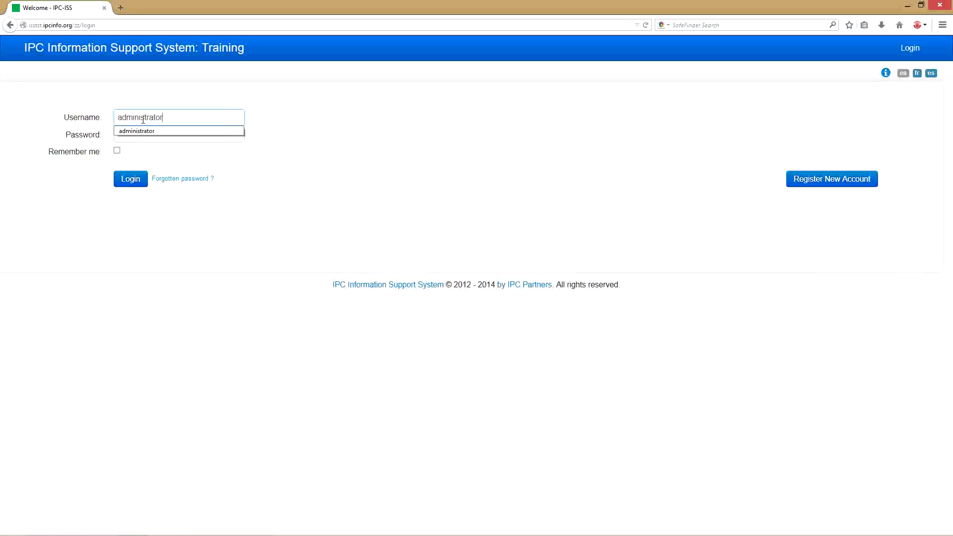
{"action": "key", "text": "Tab"}
{"action": "type", "text": "************"}
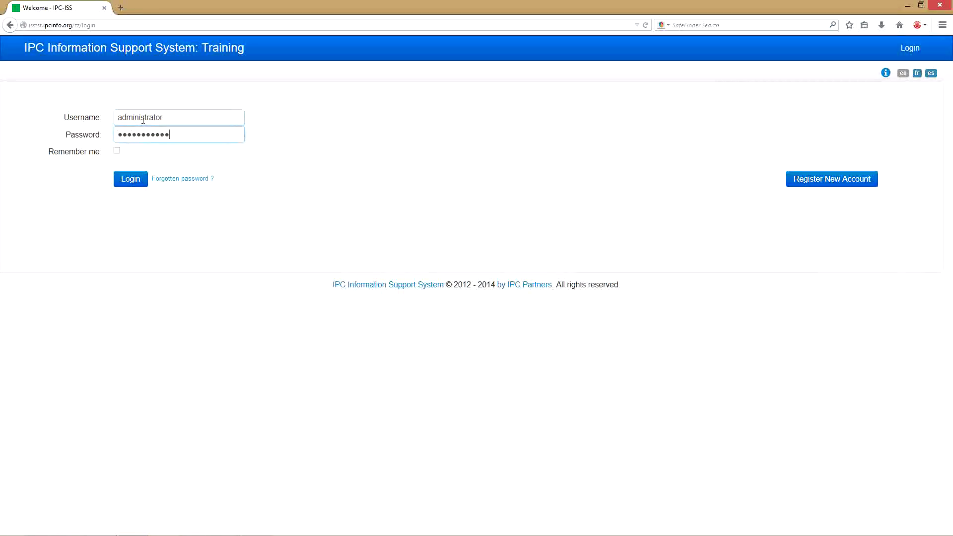
{"action": "key", "text": "Return"}
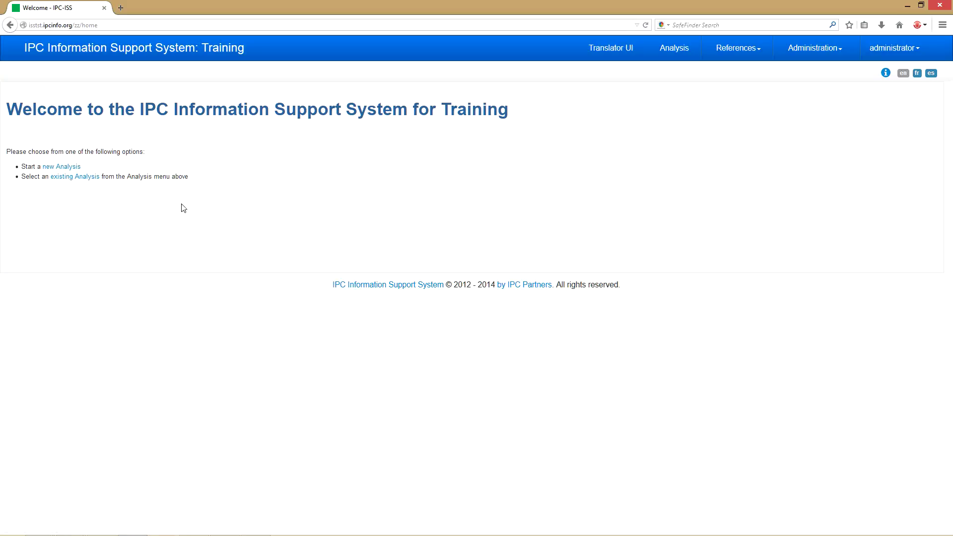
Step: Open the list of existing analyses and open the IPC Chronic Manual analysis
{"action": "left_click", "coordinate": [78, 178]}
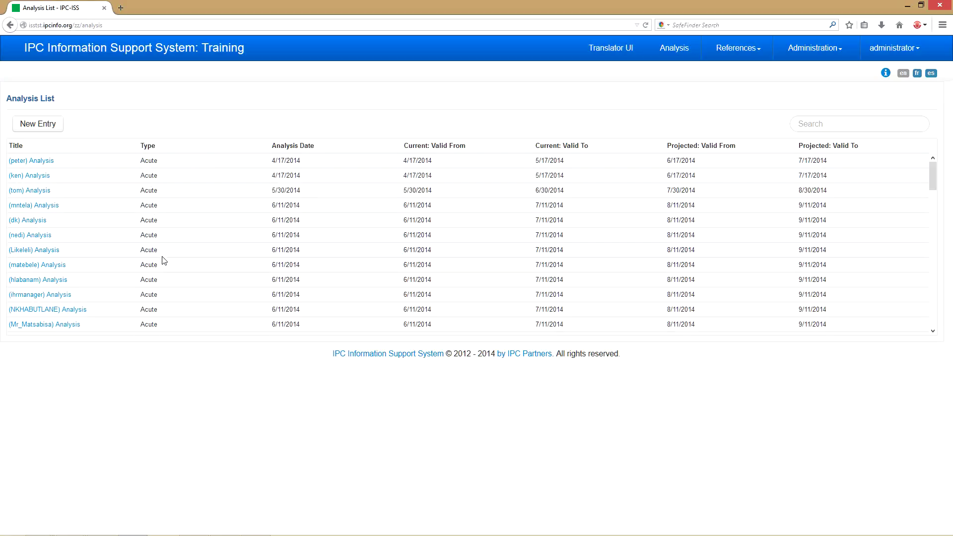
{"action": "scroll", "coordinate": [204, 248], "scroll_direction": "down", "scroll_amount": 3}
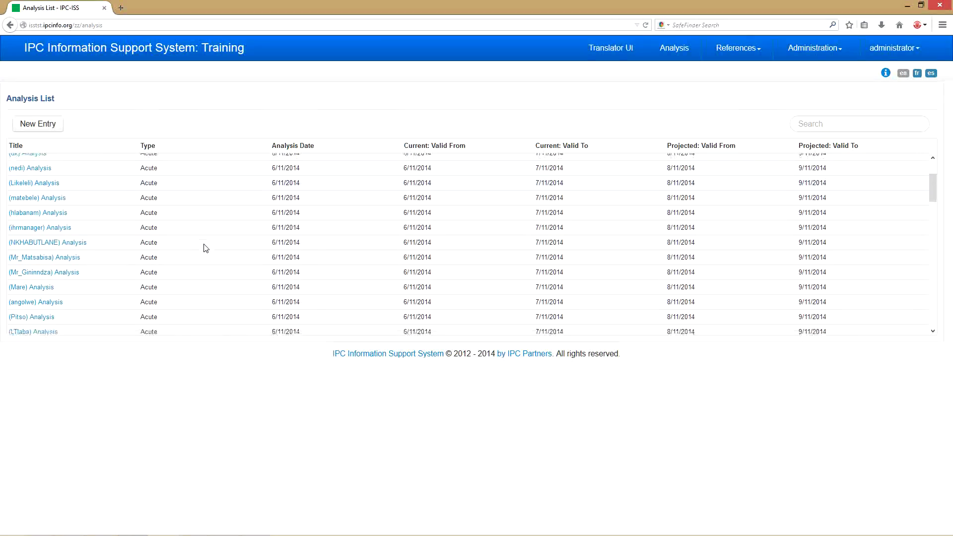
{"action": "scroll", "coordinate": [206, 247], "scroll_direction": "down", "scroll_amount": 10}
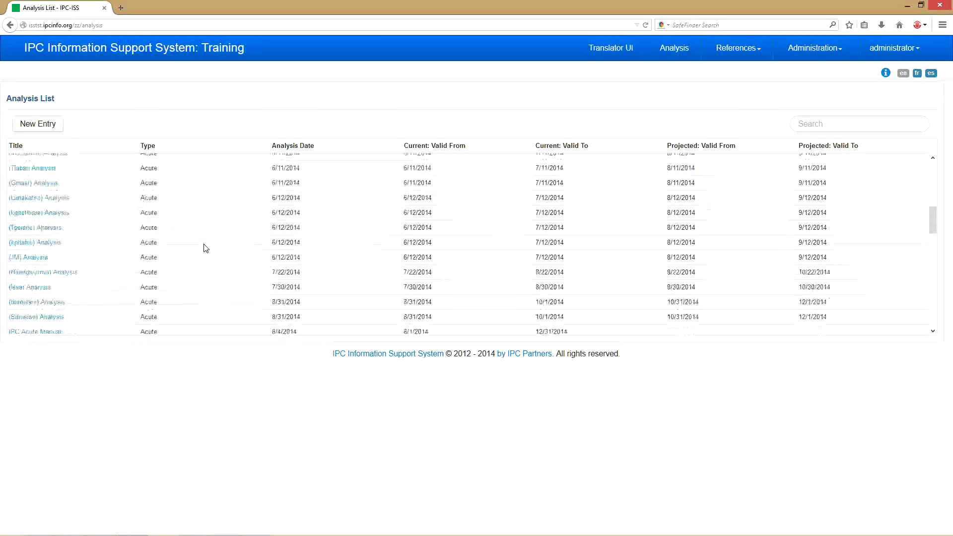
{"action": "scroll", "coordinate": [206, 248], "scroll_direction": "down", "scroll_amount": 8}
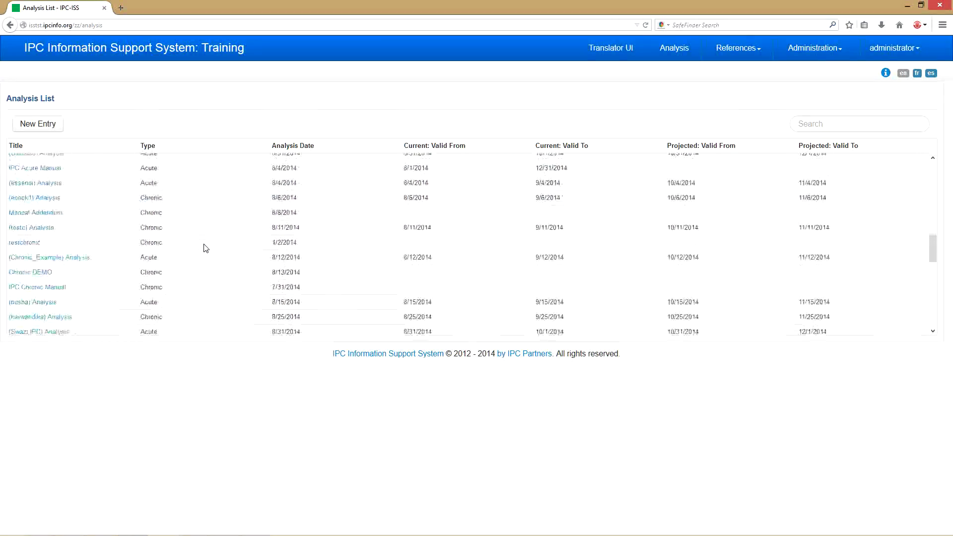
{"action": "scroll", "coordinate": [204, 248], "scroll_direction": "down", "scroll_amount": 2}
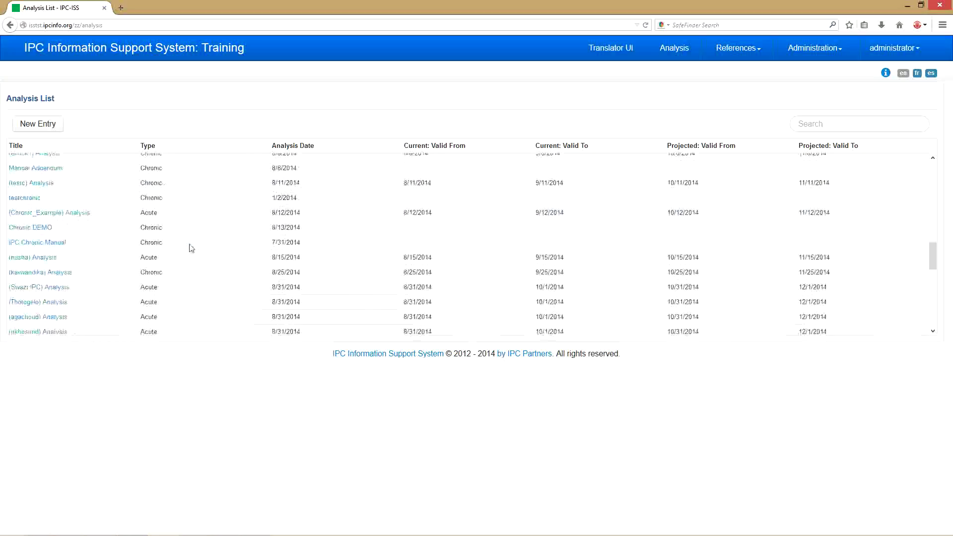
{"action": "left_click", "coordinate": [56, 247]}
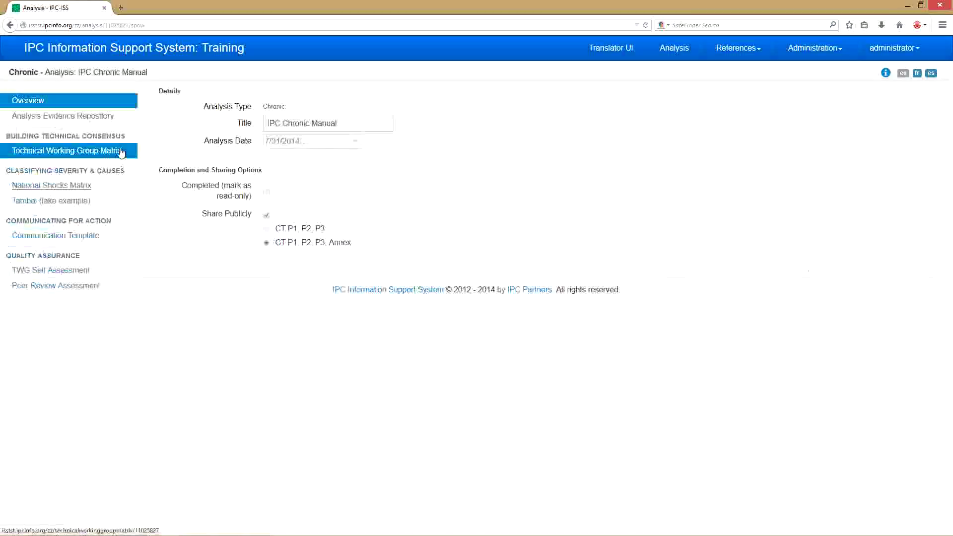
{"action": "left_click_drag", "start_coordinate": [48, 71], "coordinate": [150, 74]}
{"action": "left_click", "coordinate": [169, 75]}
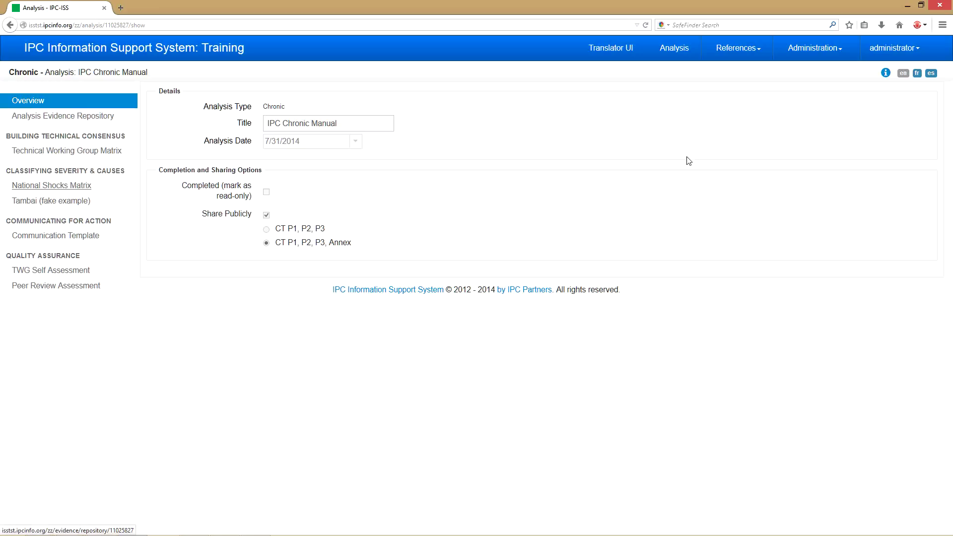
{"action": "left_click", "coordinate": [819, 55]}
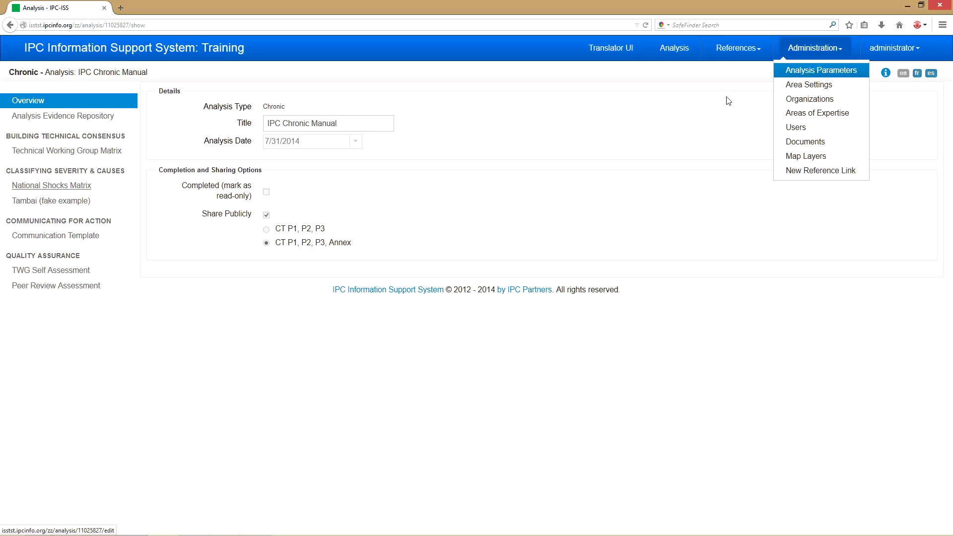
{"action": "left_click", "coordinate": [470, 190]}
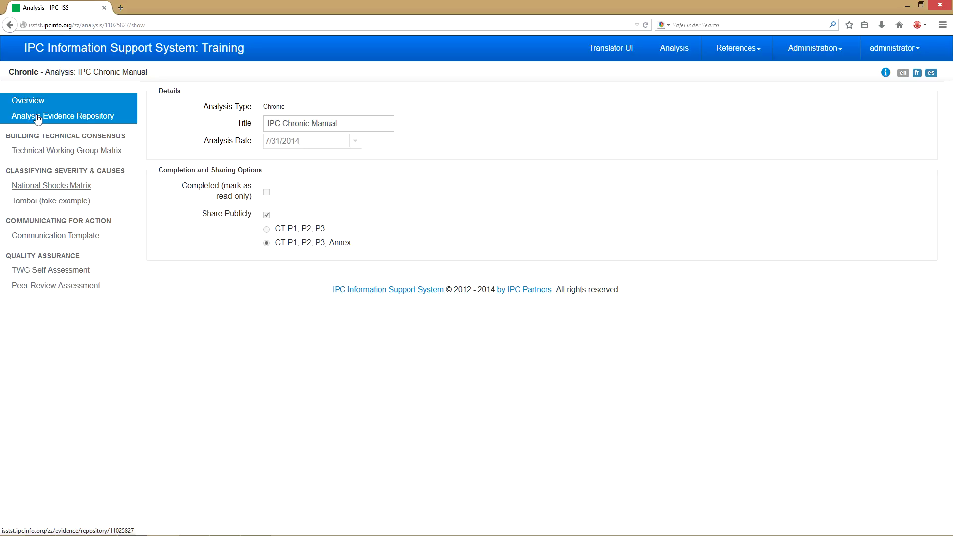
Step: Open the Analysis Evidence Repository and view the descriptions of its listed evidence sources
{"action": "left_click", "coordinate": [74, 117]}
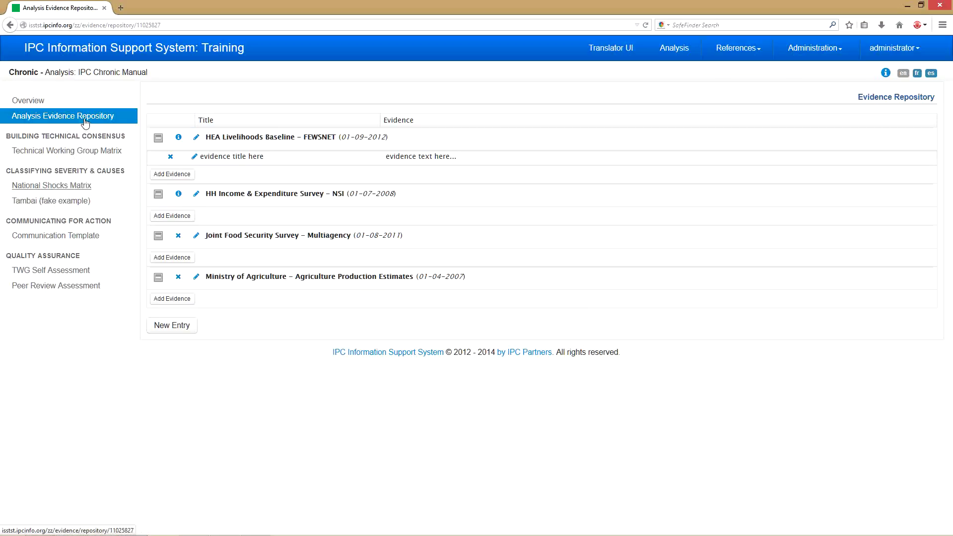
{"action": "left_click", "coordinate": [267, 138]}
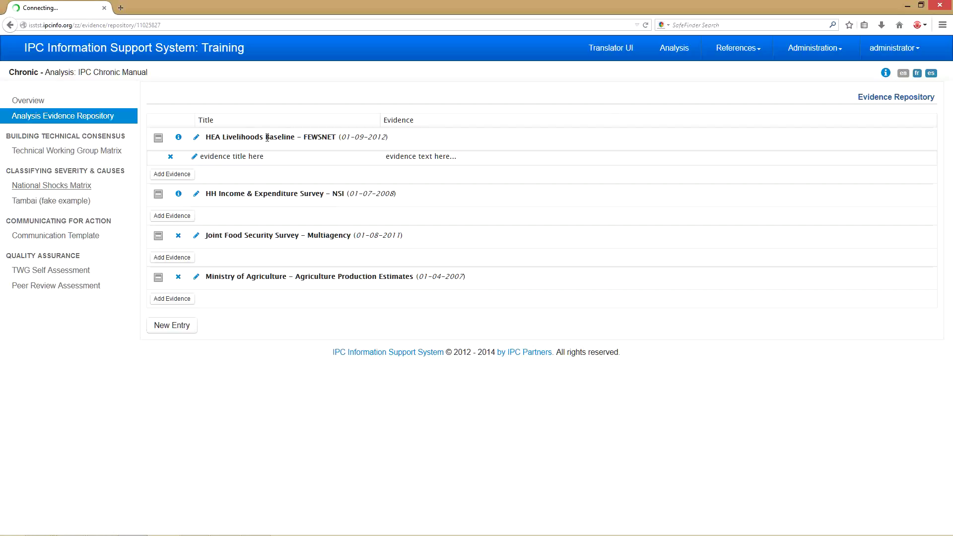
{"action": "mouse_move", "coordinate": [390, 208]}
{"action": "mouse_move", "coordinate": [230, 137]}
{"action": "mouse_move", "coordinate": [241, 194]}
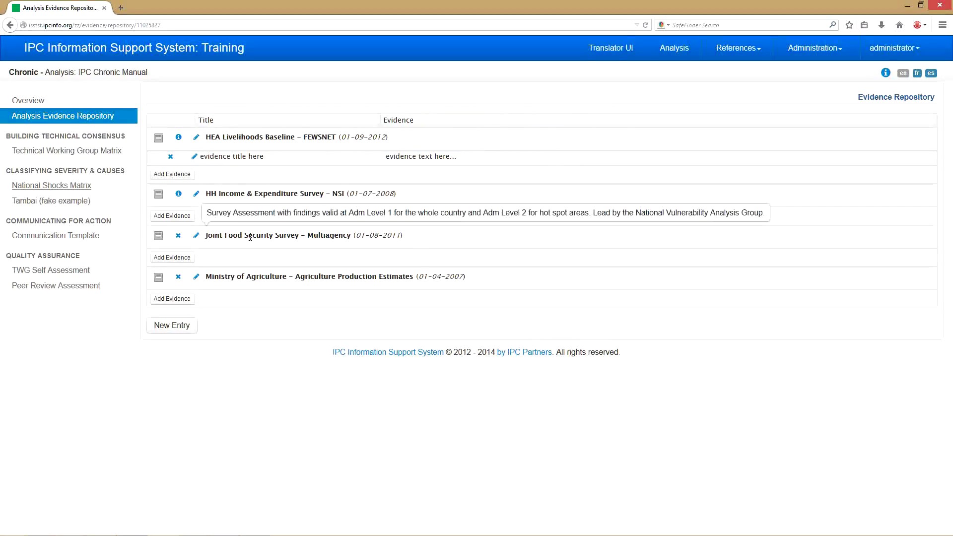
{"action": "mouse_move", "coordinate": [254, 276]}
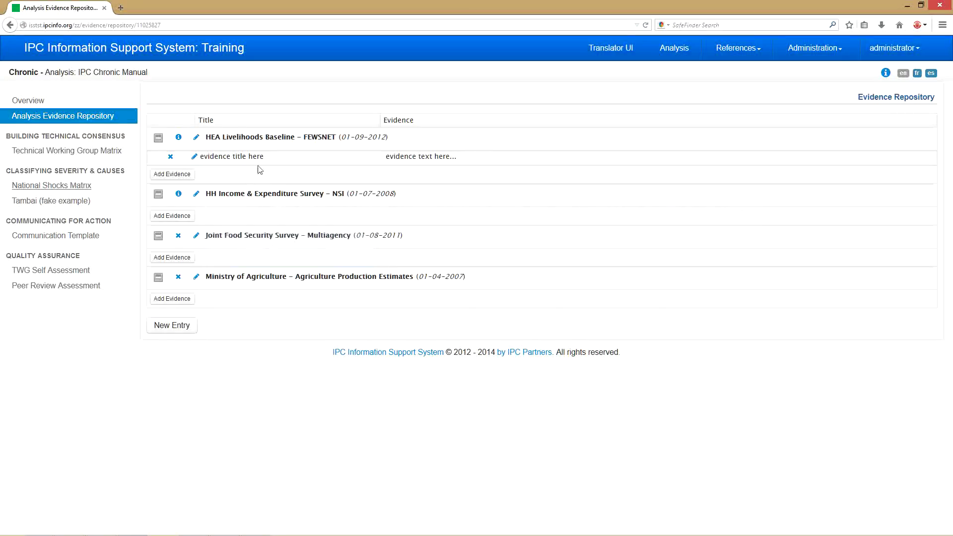
Step: Retitle the evidence entry under the HEA Livelihoods Baseline source as "raw evidence here"
{"action": "mouse_move", "coordinate": [246, 158]}
{"action": "mouse_move", "coordinate": [267, 140]}
{"action": "left_click", "coordinate": [195, 157]}
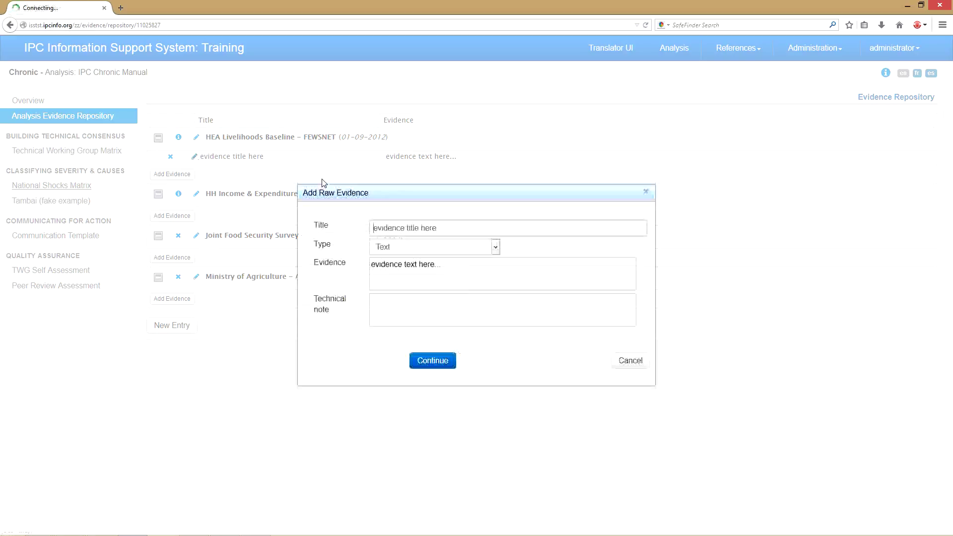
{"action": "left_click_drag", "start_coordinate": [438, 228], "coordinate": [379, 228]}
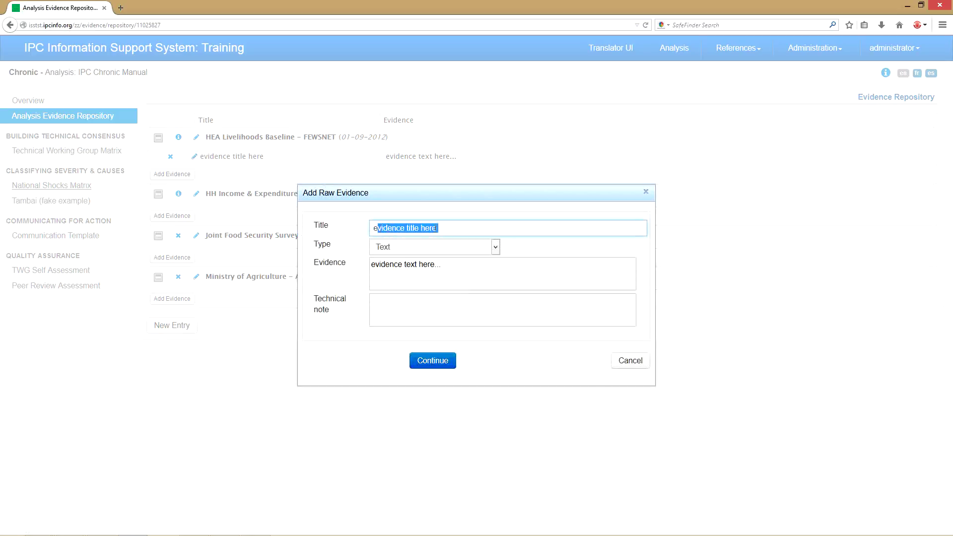
{"action": "key", "text": "BackSpace"}
{"action": "key", "text": "BackSpace"}
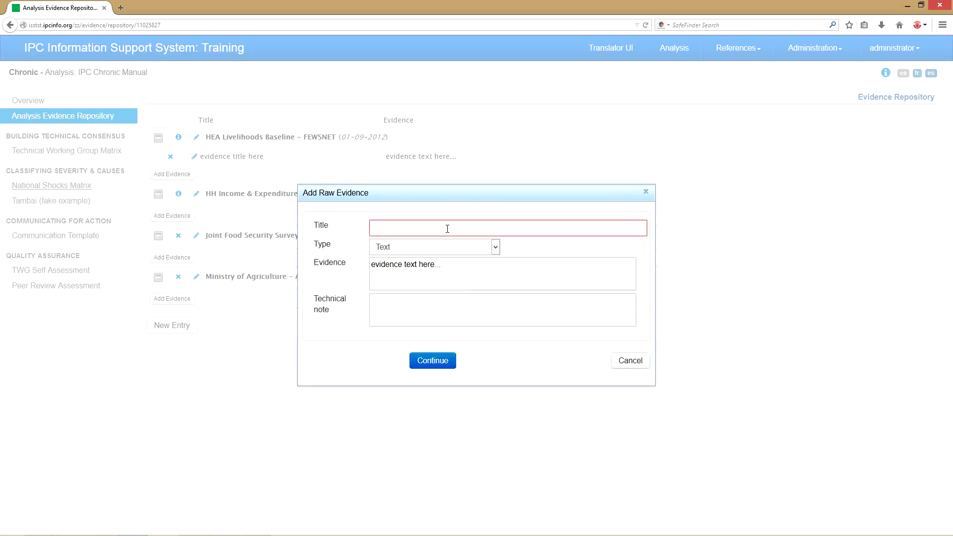
{"action": "type", "text": "raw evi"}
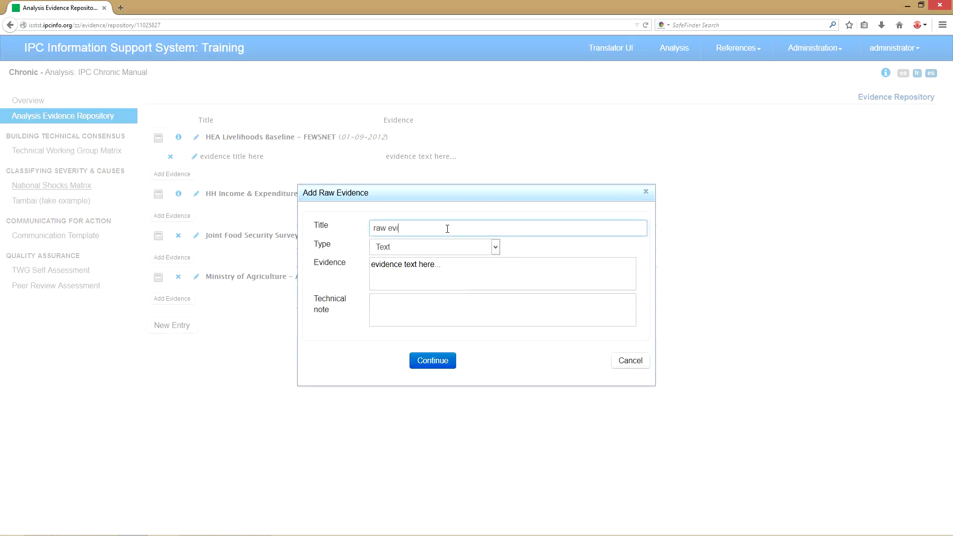
{"action": "type", "text": "dence here"}
Step: Change the evidence type to Image and browse for the file in the Dropbox folder Work > IPC > Examples
{"action": "left_click", "coordinate": [441, 248]}
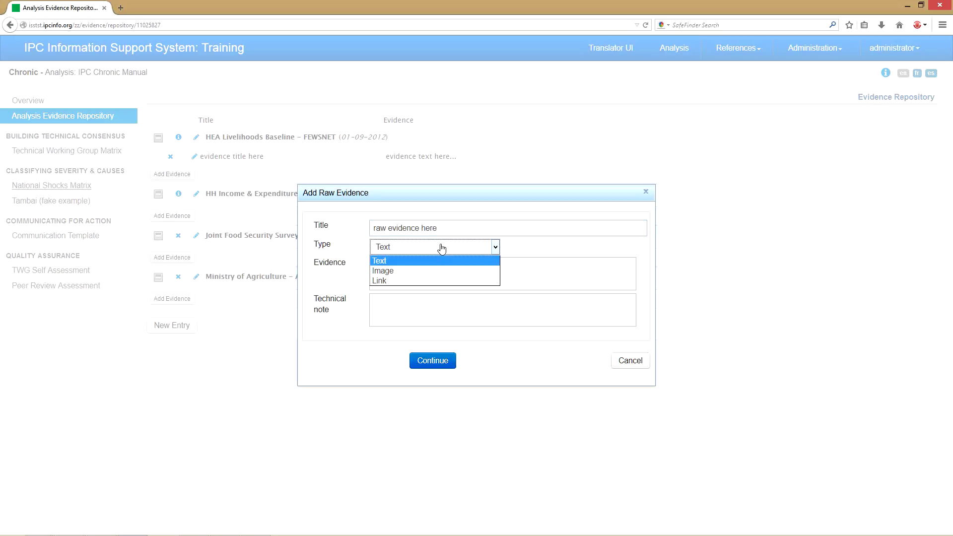
{"action": "left_click", "coordinate": [426, 272]}
{"action": "left_click", "coordinate": [398, 268]}
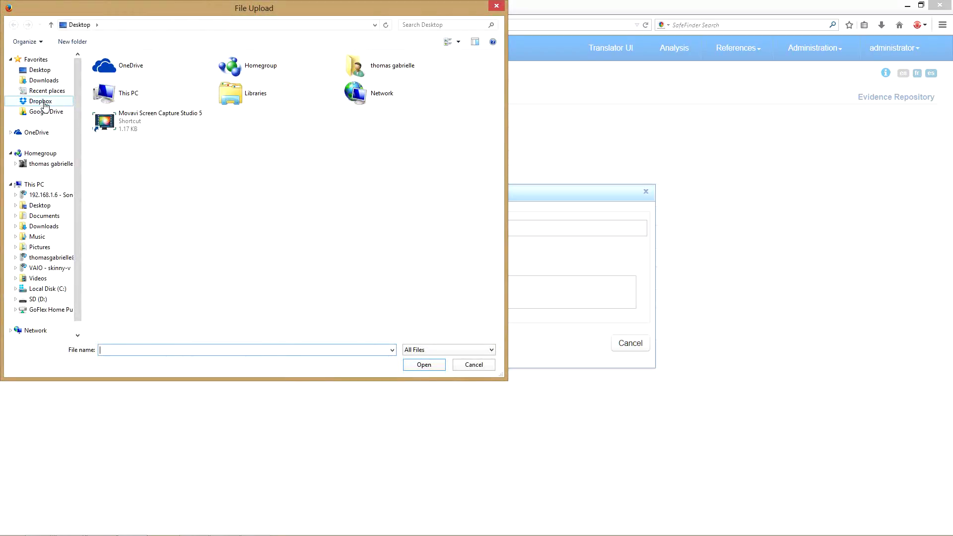
{"action": "left_click", "coordinate": [45, 104]}
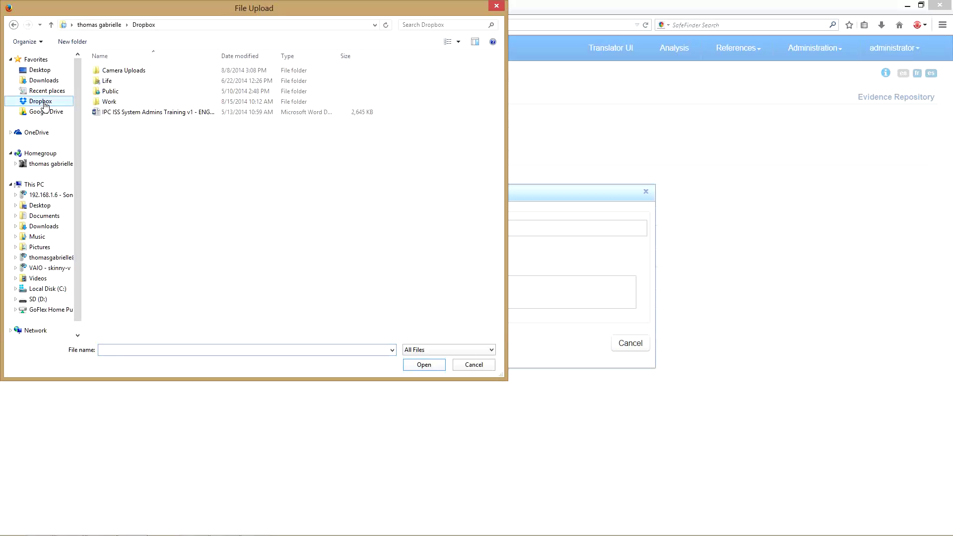
{"action": "double_click", "coordinate": [105, 102]}
{"action": "double_click", "coordinate": [108, 83]}
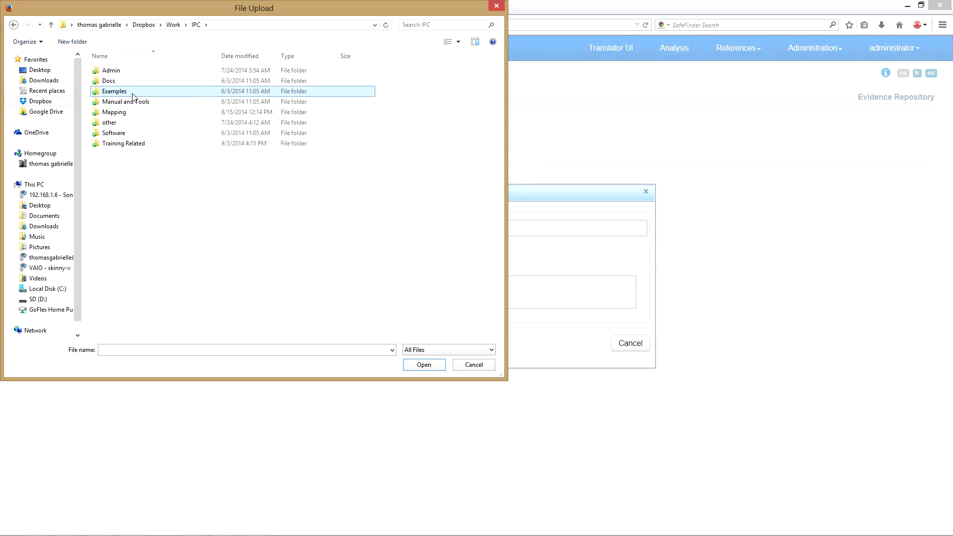
{"action": "double_click", "coordinate": [132, 92]}
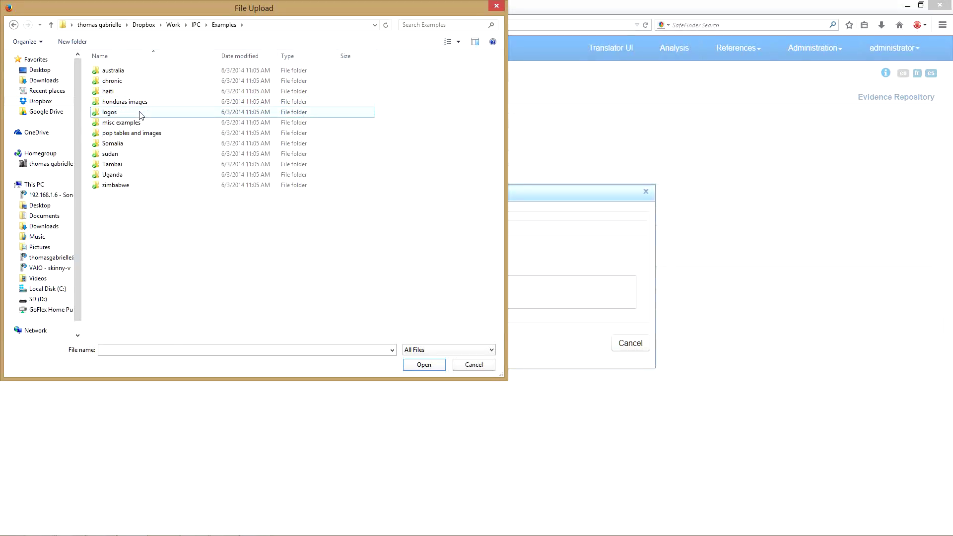
{"action": "double_click", "coordinate": [139, 115]}
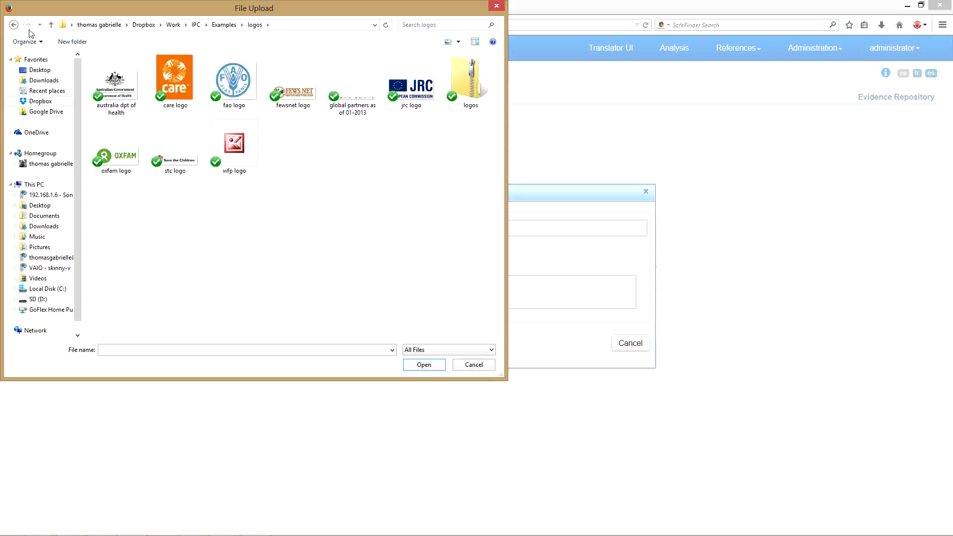
{"action": "key", "text": "BackSpace"}
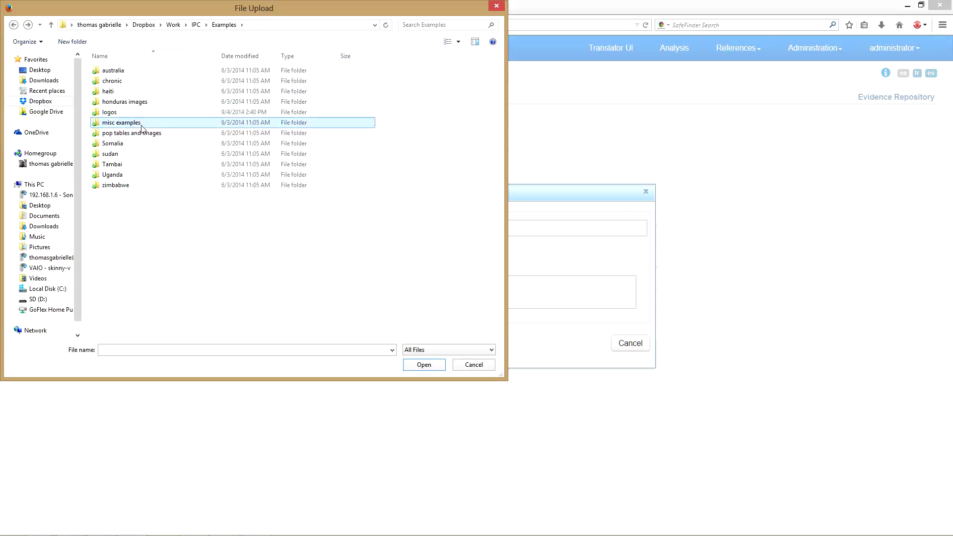
{"action": "double_click", "coordinate": [142, 123]}
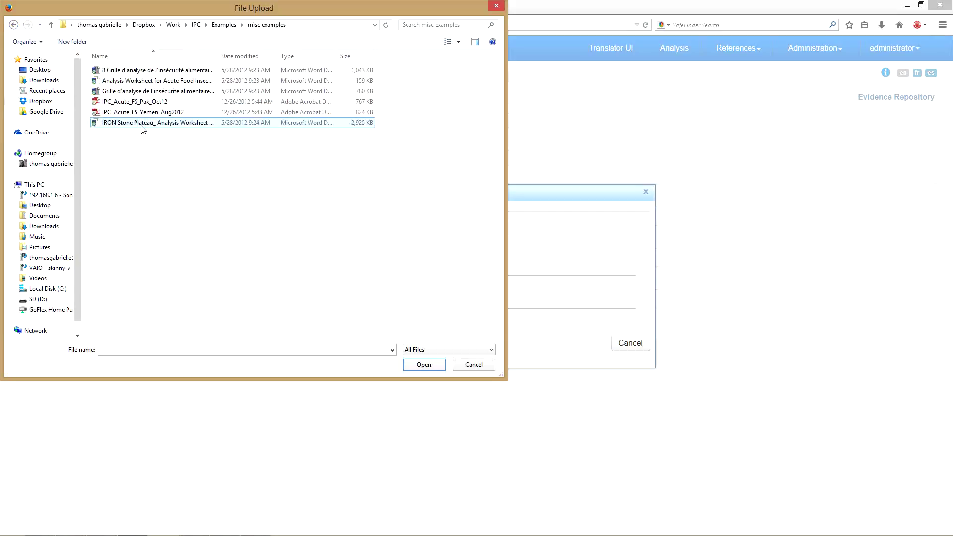
{"action": "left_click", "coordinate": [15, 26]}
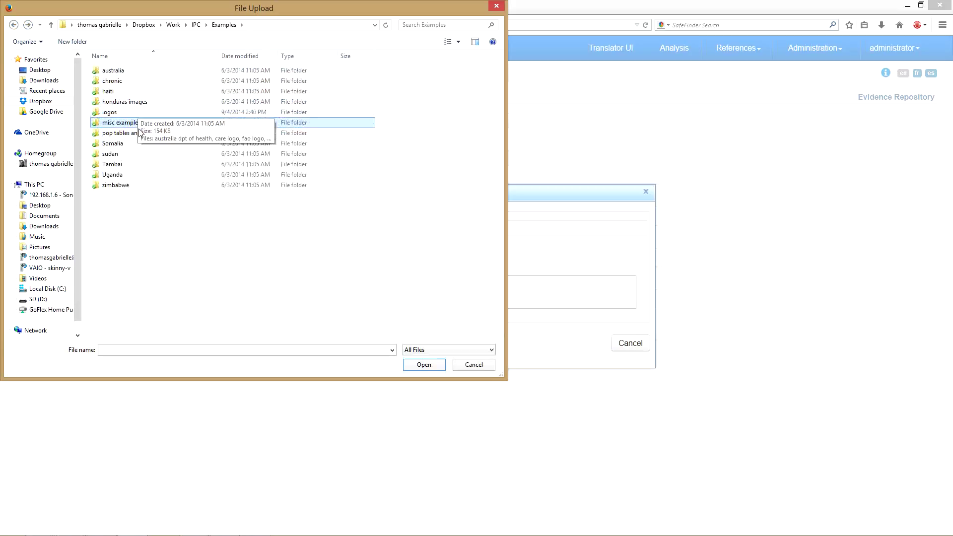
Step: Attach climatica.JPG from the honduras images folder as the evidence image
{"action": "double_click", "coordinate": [138, 103]}
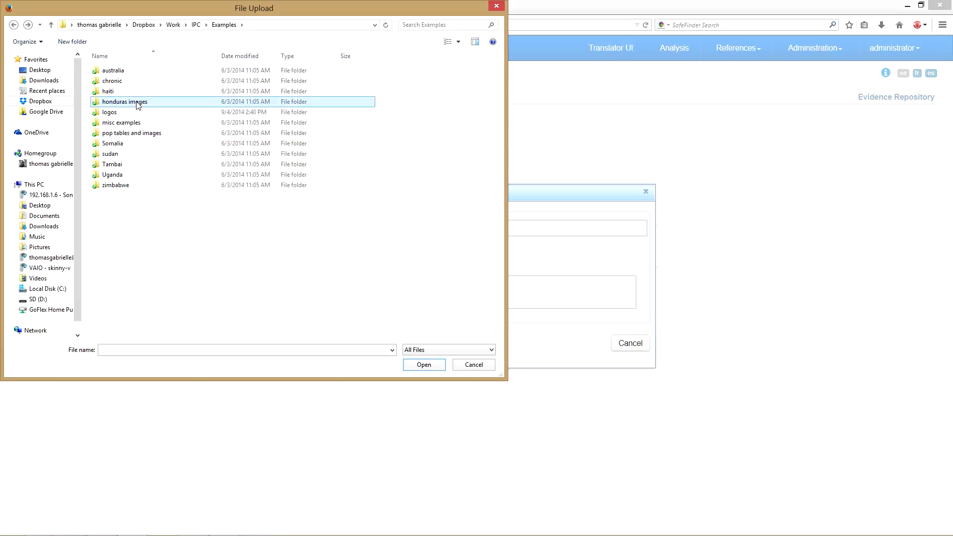
{"action": "left_click", "coordinate": [135, 113]}
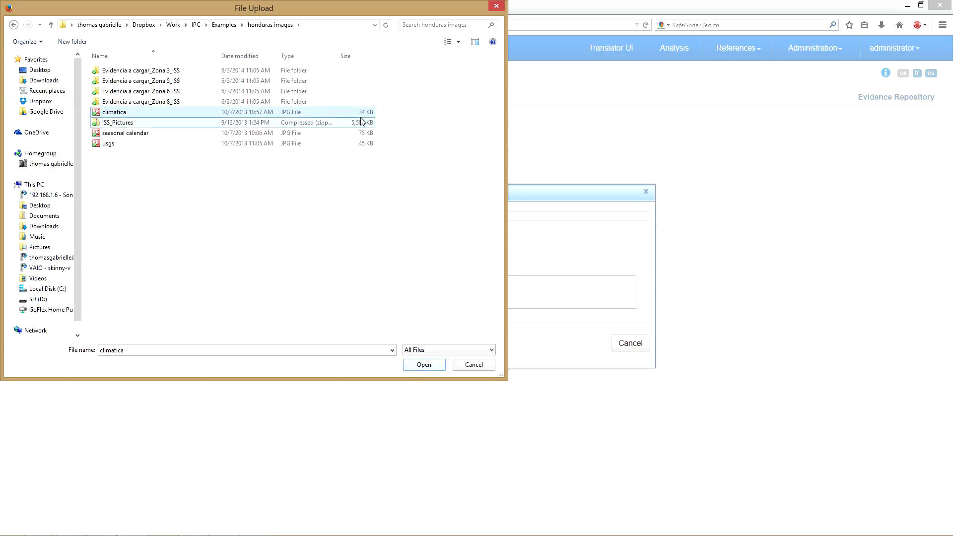
{"action": "left_click", "coordinate": [424, 364]}
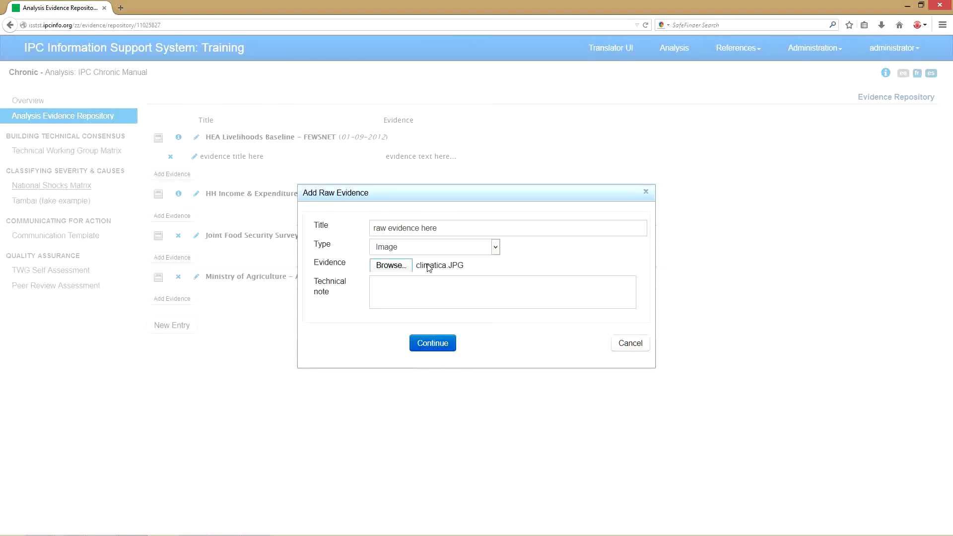
Step: Enter "technical note" as the technical note and save the raw evidence entry
{"action": "left_click", "coordinate": [404, 293]}
{"action": "type", "text": "technical"}
{"action": "key", "text": "BackSpace"}
{"action": "key", "text": "BackSpace"}
{"action": "key", "text": "BackSpace"}
{"action": "key", "text": "BackSpace"}
{"action": "key", "text": "BackSpace"}
{"action": "key", "text": "BackSpace"}
{"action": "key", "text": "BackSpace"}
{"action": "key", "text": "BackSpace"}
{"action": "key", "text": "BackSpace"}
{"action": "type", "text": "techni"}
{"action": "key", "text": "BackSpace"}
{"action": "key", "text": "BackSpace"}
{"action": "key", "text": "BackSpace"}
{"action": "type", "text": "hnical note"}
{"action": "left_click", "coordinate": [423, 342]}
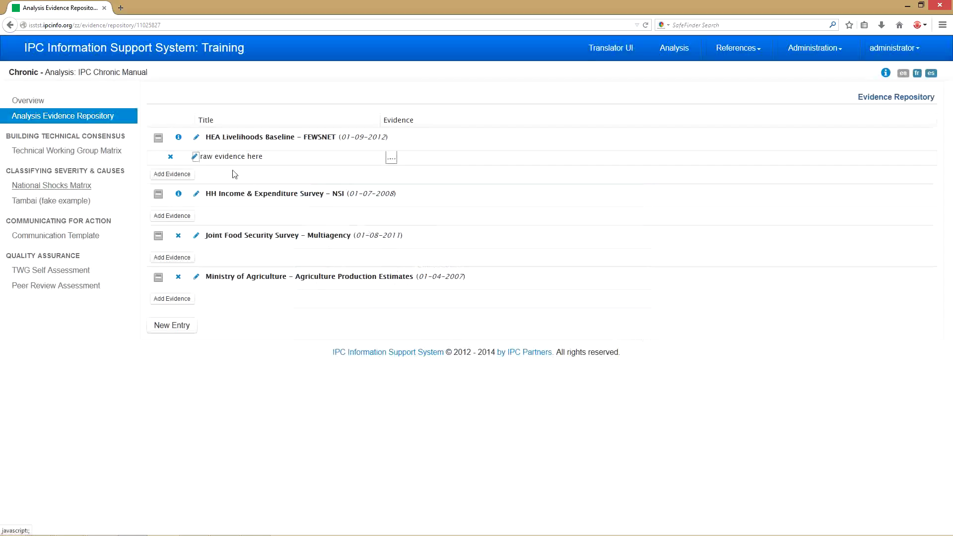
Step: Preview the image attached to the raw evidence entry, close it, and review the evidence source descriptions
{"action": "left_click", "coordinate": [391, 158]}
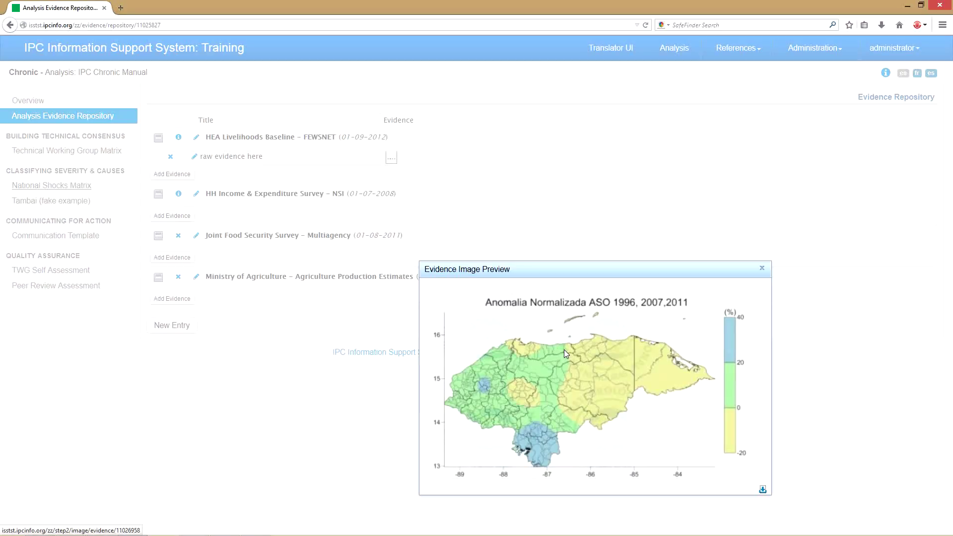
{"action": "left_click", "coordinate": [763, 270]}
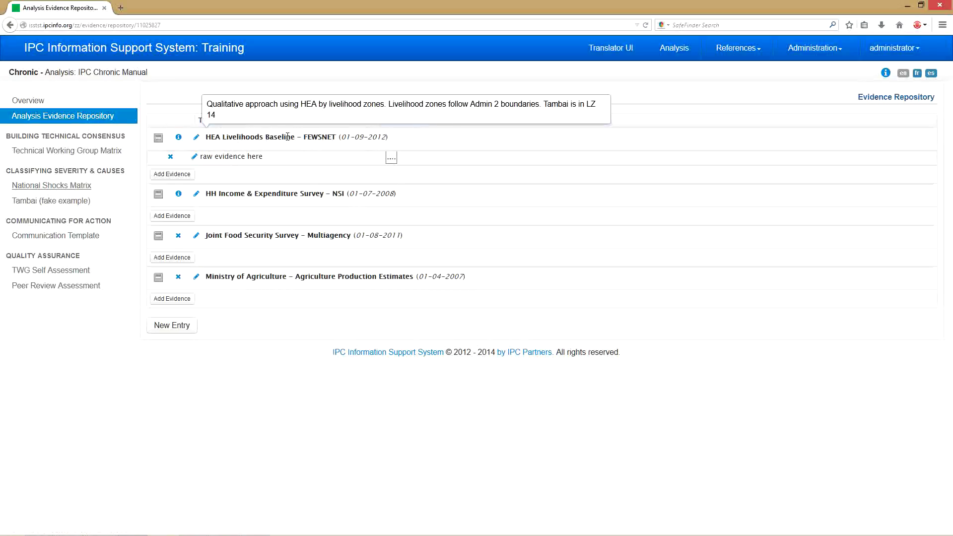
{"action": "mouse_move", "coordinate": [320, 198]}
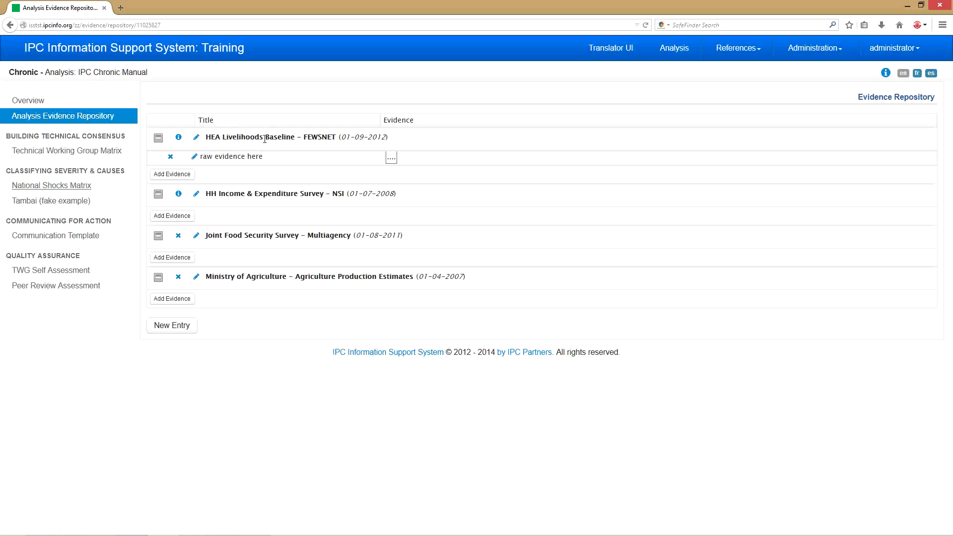
{"action": "mouse_move", "coordinate": [265, 139]}
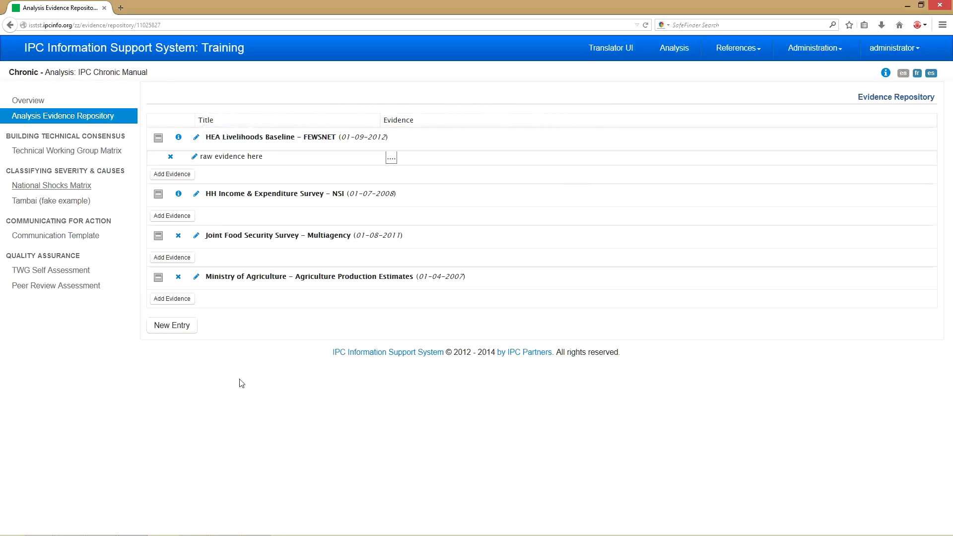
Step: Add the first listed person to the National Technical Working Group Matrix with expertise in Food Security and Nutrition, and save
{"action": "left_click", "coordinate": [52, 155]}
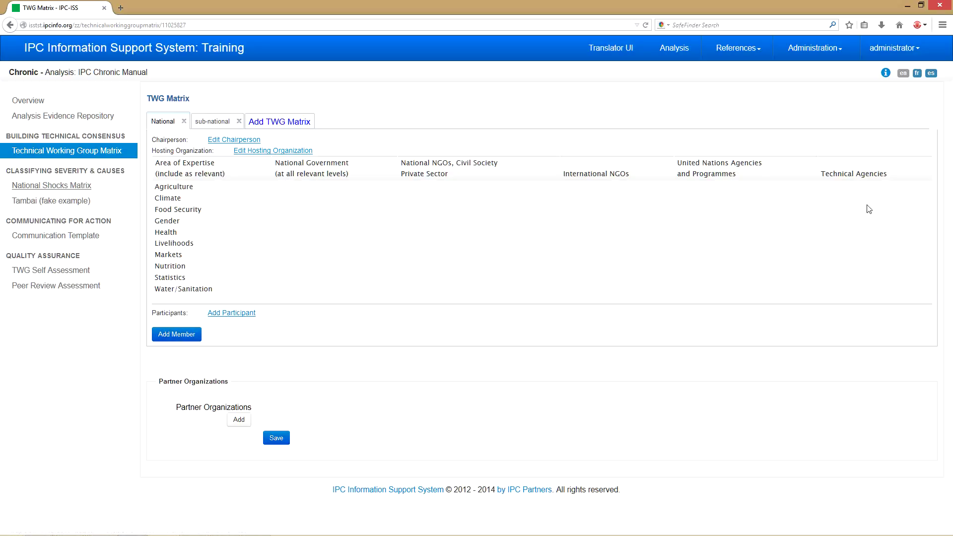
{"action": "left_click", "coordinate": [186, 337]}
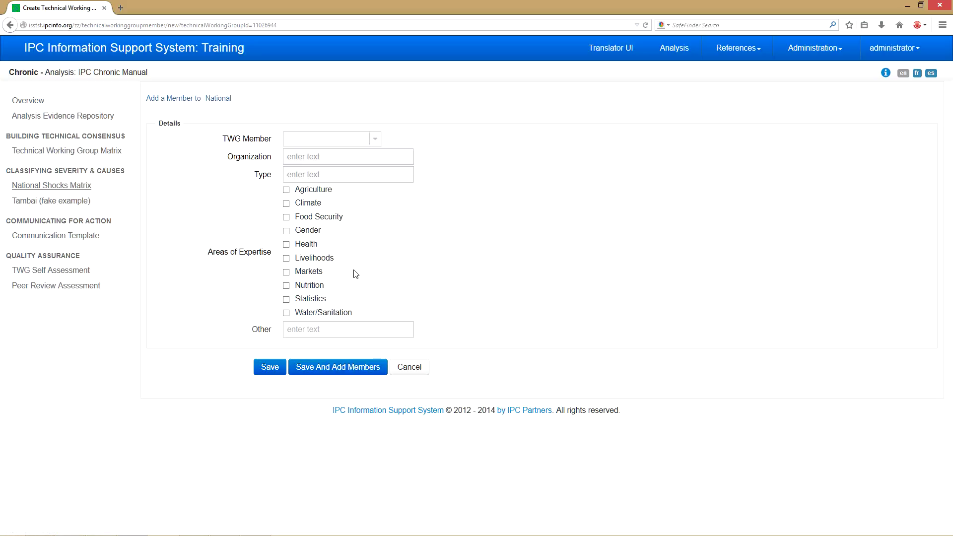
{"action": "left_click", "coordinate": [375, 140]}
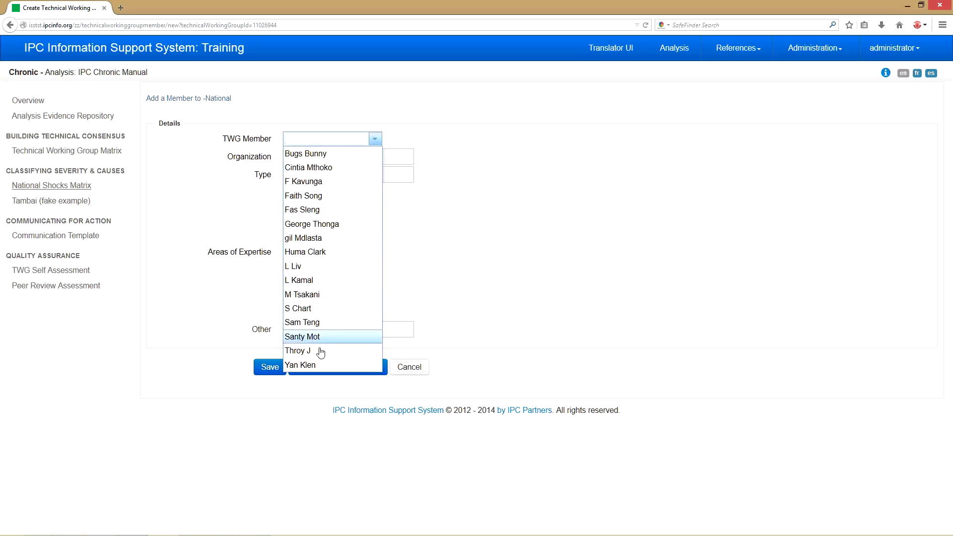
{"action": "left_click", "coordinate": [316, 153]}
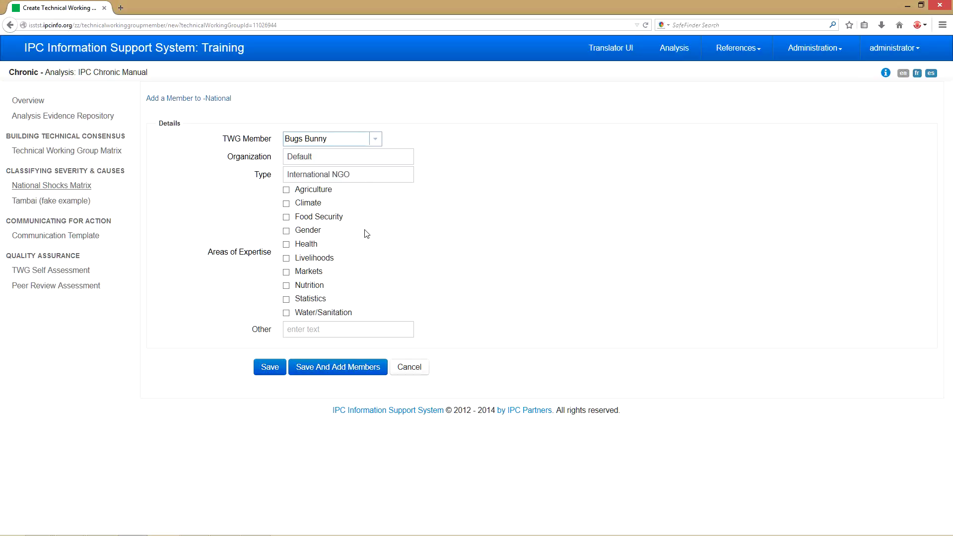
{"action": "left_click", "coordinate": [286, 217]}
{"action": "left_click", "coordinate": [286, 286]}
{"action": "left_click", "coordinate": [264, 371]}
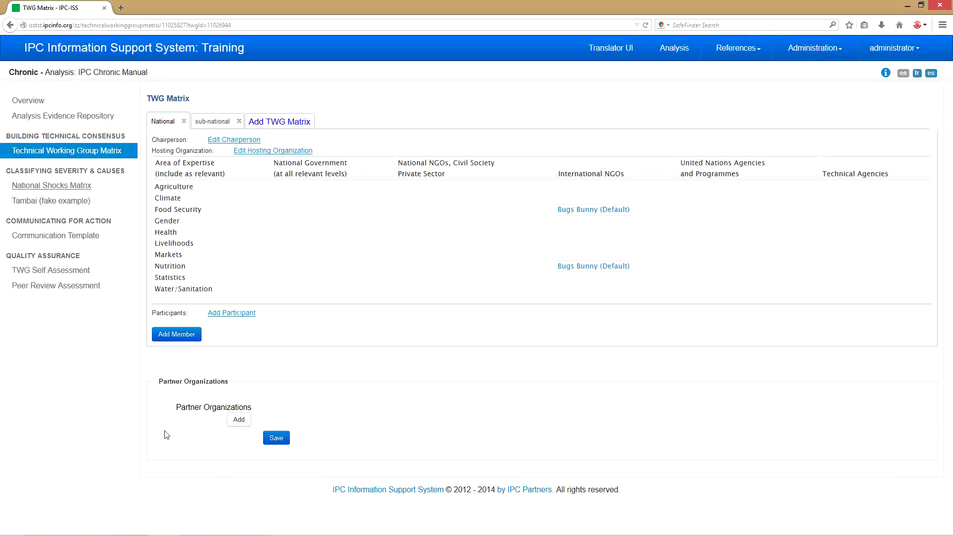
Step: Add FAO as a partner organization of the Technical Working Group and save
{"action": "left_click", "coordinate": [242, 421]}
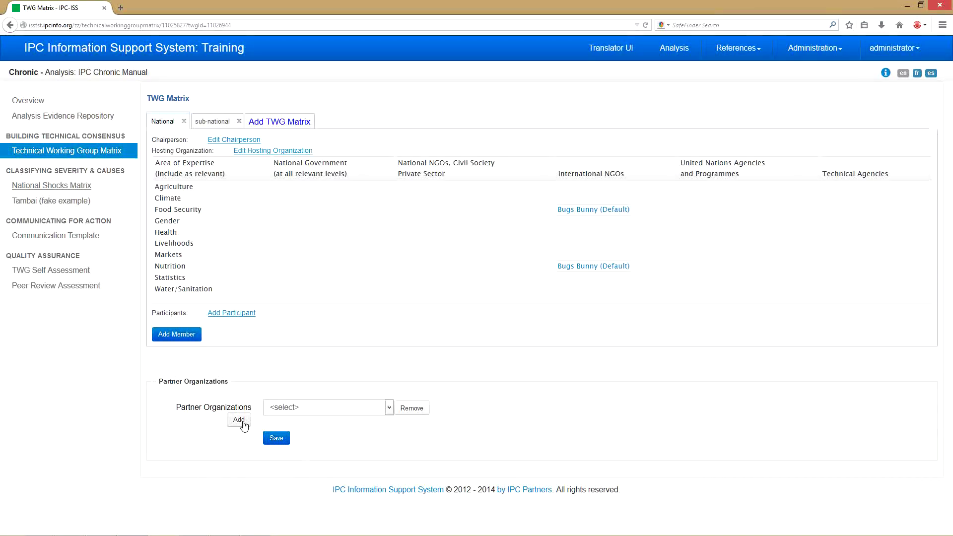
{"action": "left_click", "coordinate": [389, 410]}
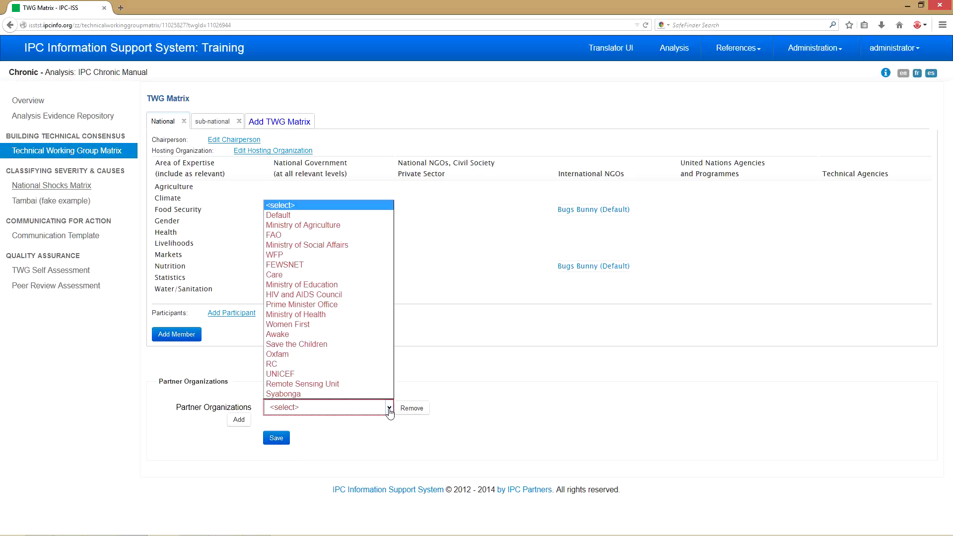
{"action": "left_click", "coordinate": [352, 236]}
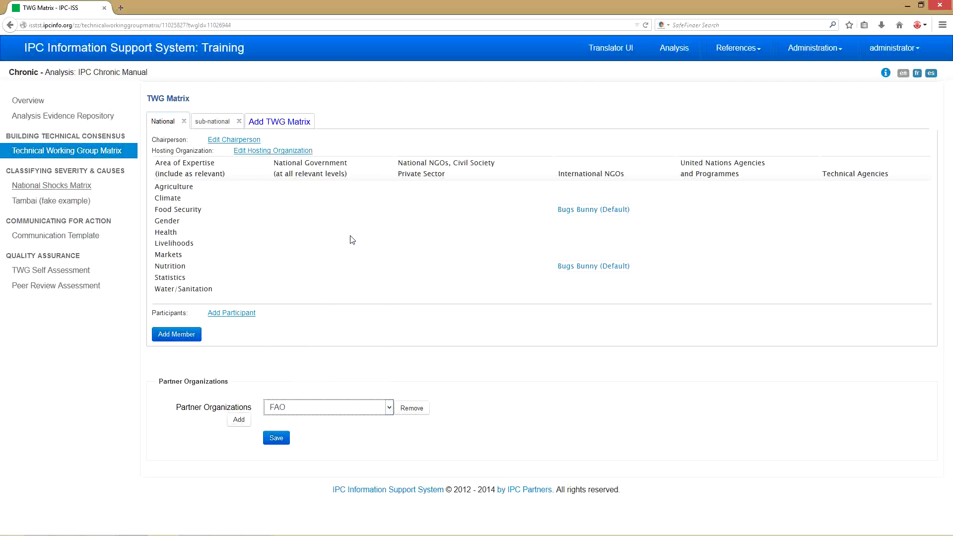
{"action": "left_click", "coordinate": [277, 439]}
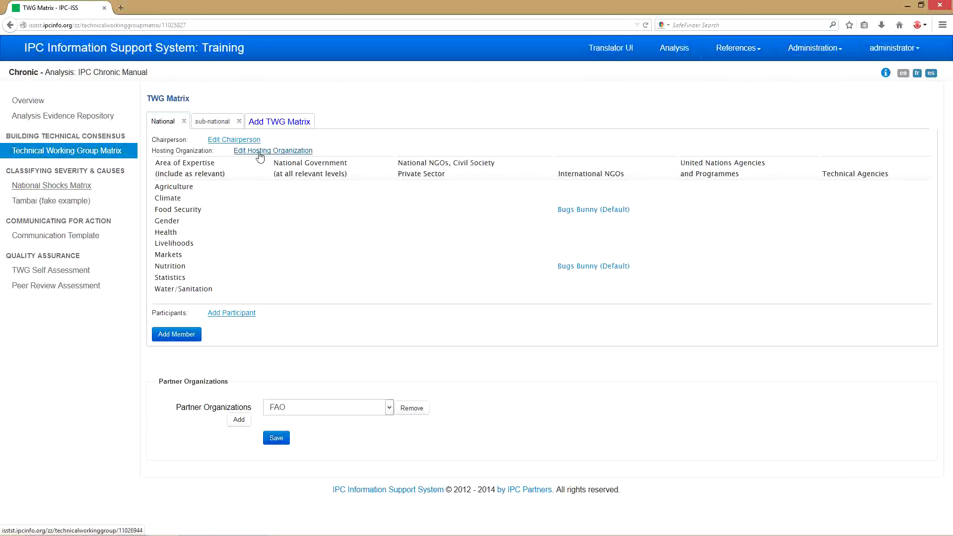
Step: Assign the fourth listed person as chairperson and FEWSNET as host organization of the National Technical Working Group, then save the group and partner organizations
{"action": "left_click", "coordinate": [238, 140]}
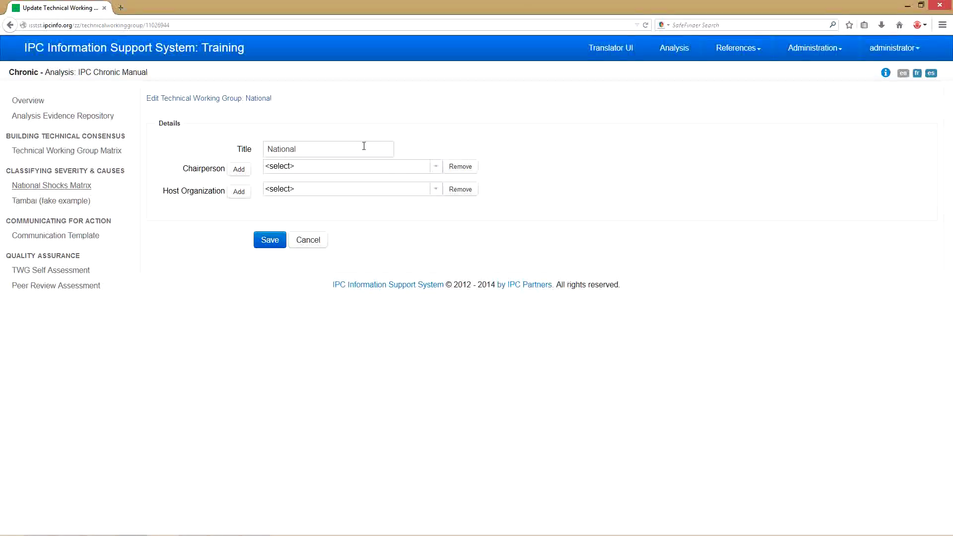
{"action": "left_click", "coordinate": [436, 169]}
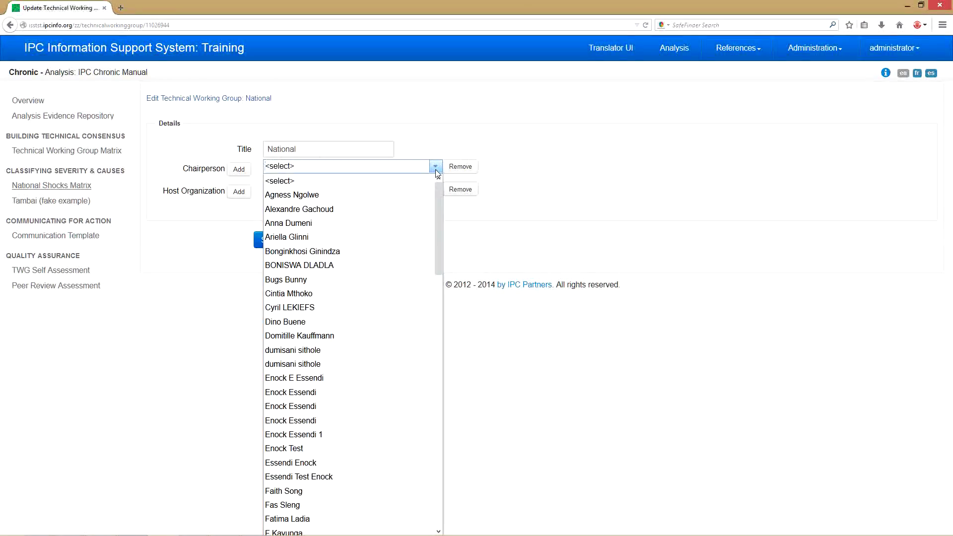
{"action": "left_click", "coordinate": [357, 237]}
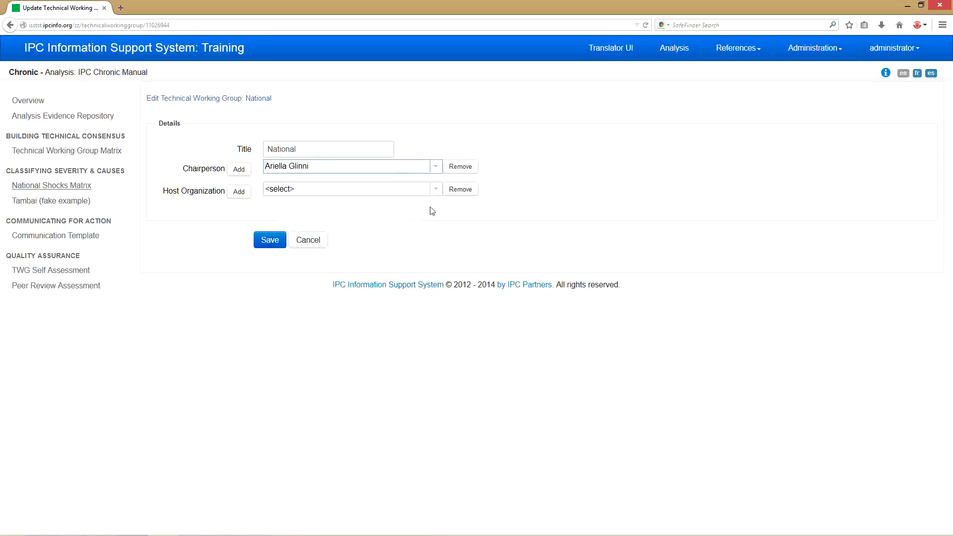
{"action": "left_click", "coordinate": [436, 189]}
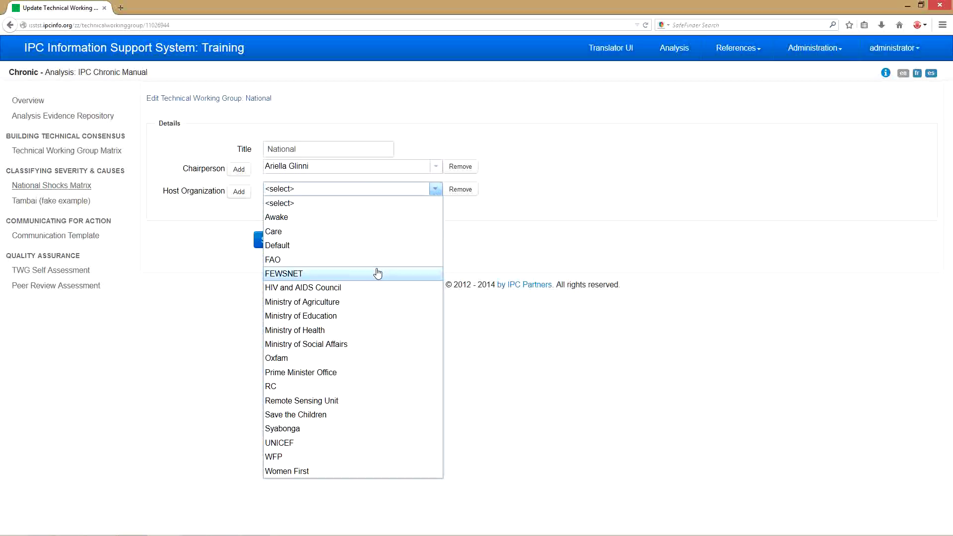
{"action": "left_click", "coordinate": [377, 273]}
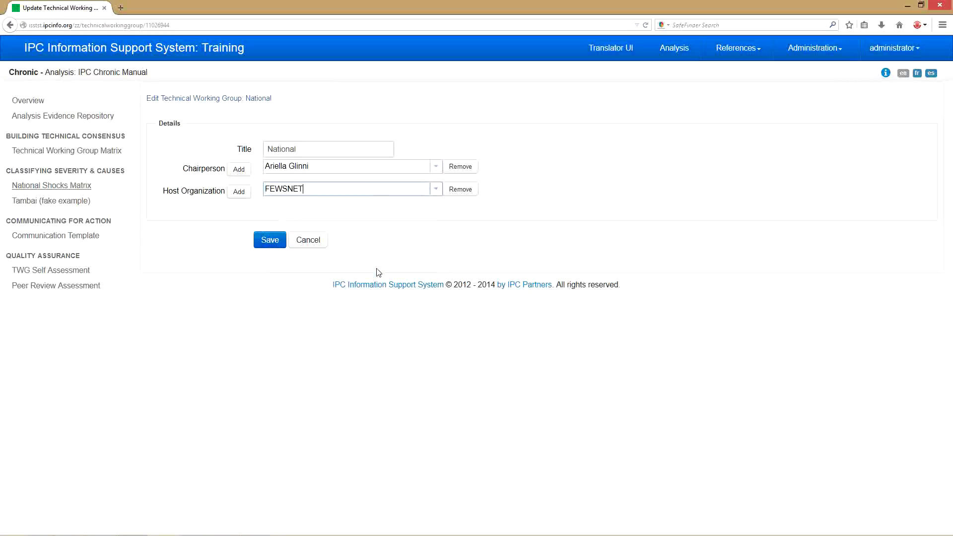
{"action": "left_click", "coordinate": [271, 240]}
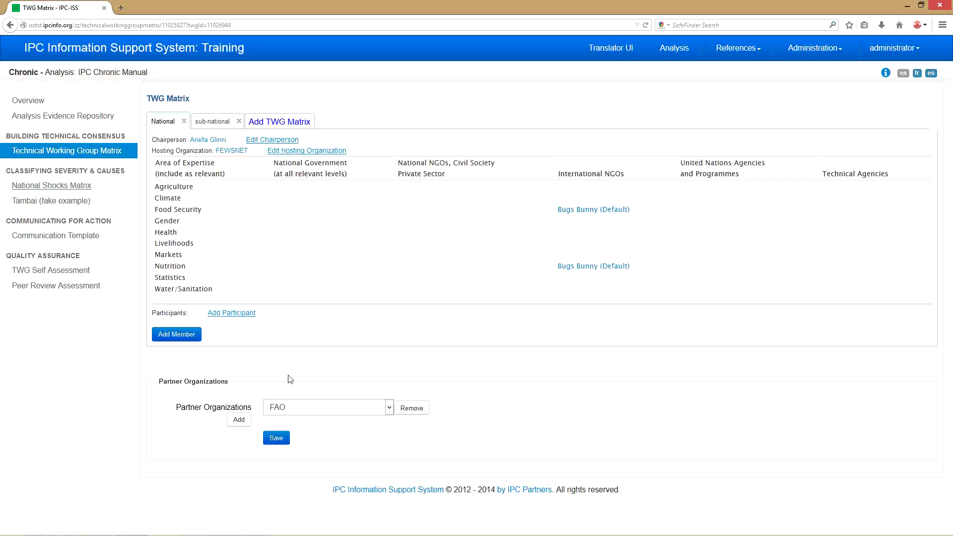
{"action": "left_click", "coordinate": [276, 439]}
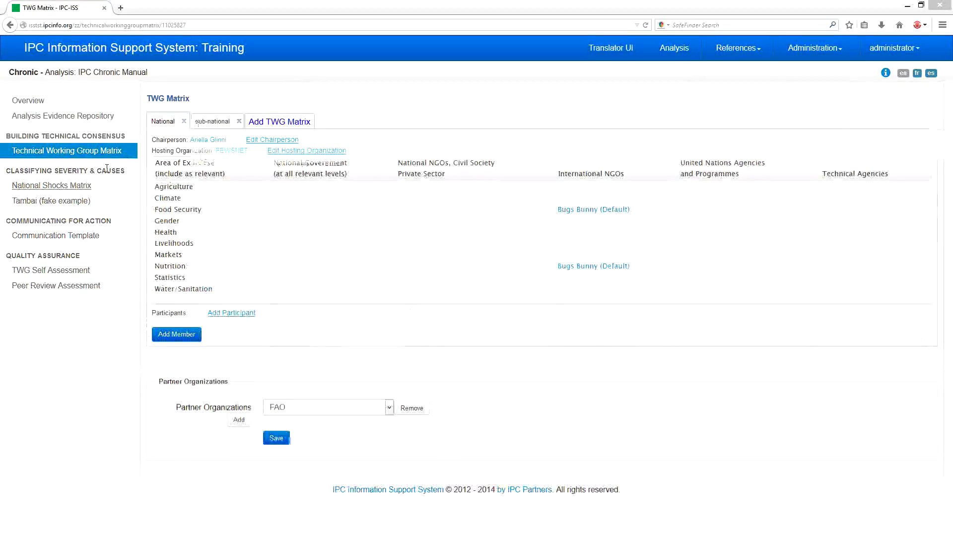
Step: Start a national-level shock entry in the National Shocks Matrix with shock type Floods and title "Floods of 2007"
{"action": "left_click", "coordinate": [82, 188]}
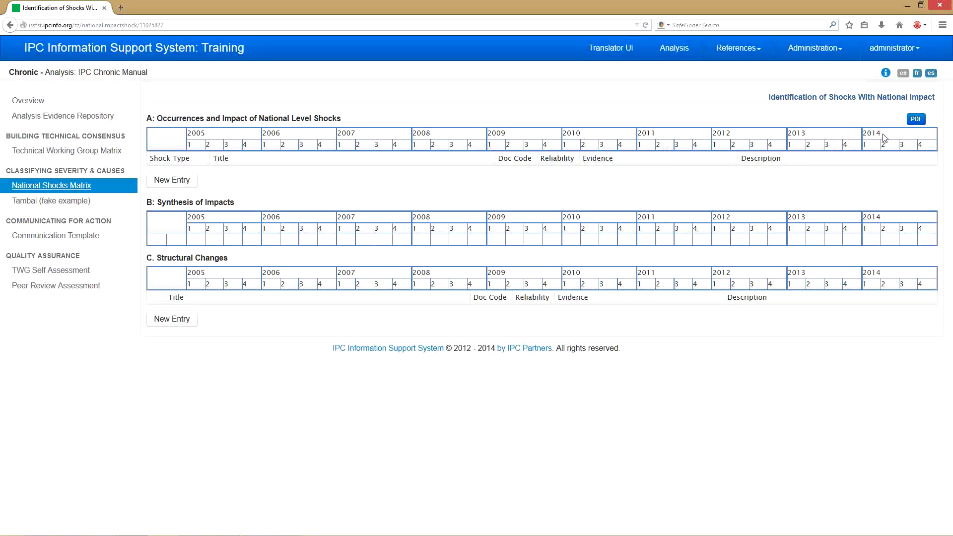
{"action": "left_click_drag", "start_coordinate": [884, 137], "coordinate": [864, 132]}
{"action": "left_click", "coordinate": [183, 181]}
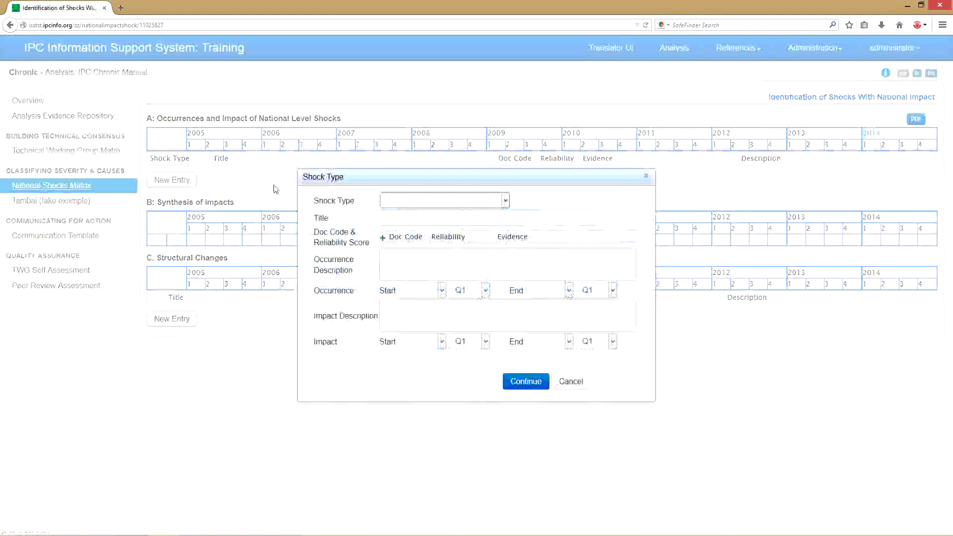
{"action": "left_click", "coordinate": [506, 201]}
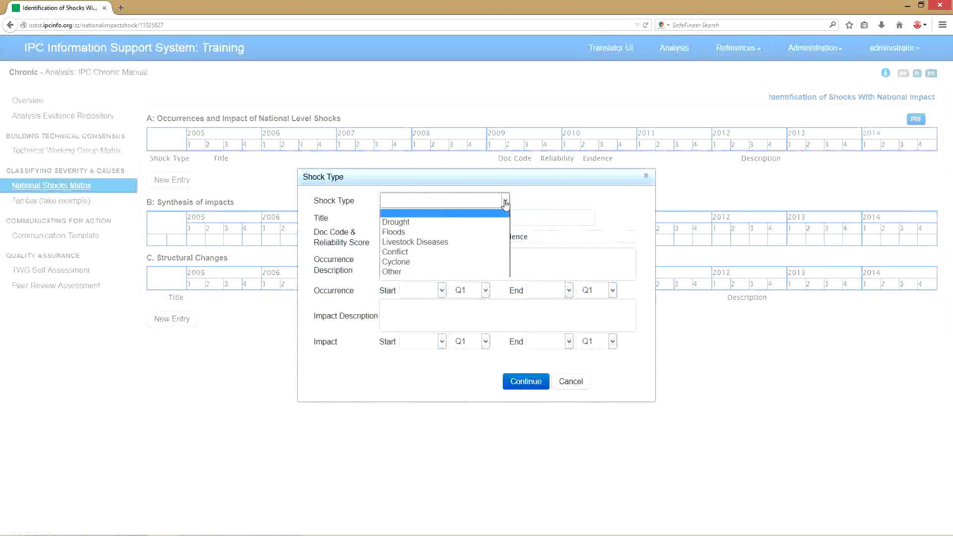
{"action": "left_click", "coordinate": [426, 232]}
{"action": "left_click", "coordinate": [424, 219]}
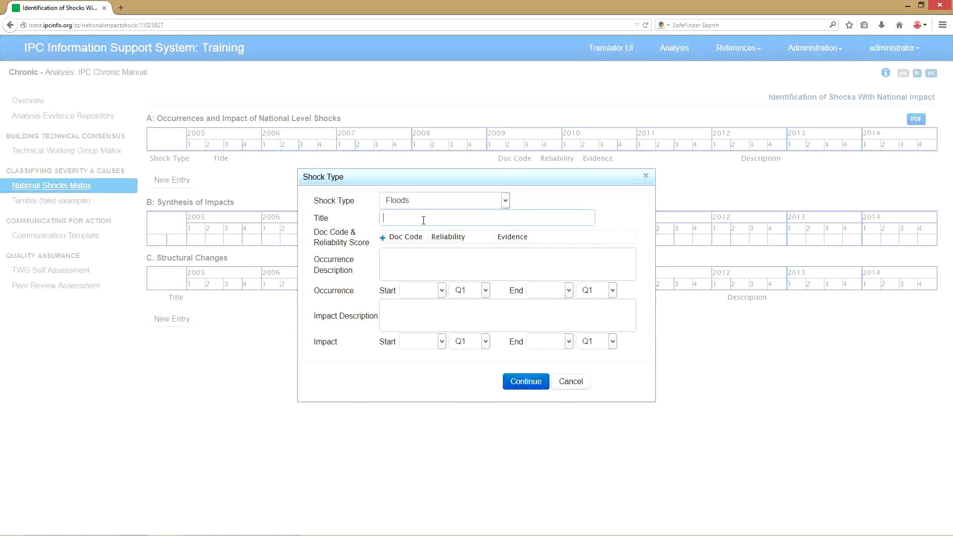
{"action": "type", "text": "Floods of 2007"}
Step: Add an evidence row to the shock with doc code 1.2, reliability Somewhat Reliable and evidence "rainfall estimates"
{"action": "left_click", "coordinate": [383, 239]}
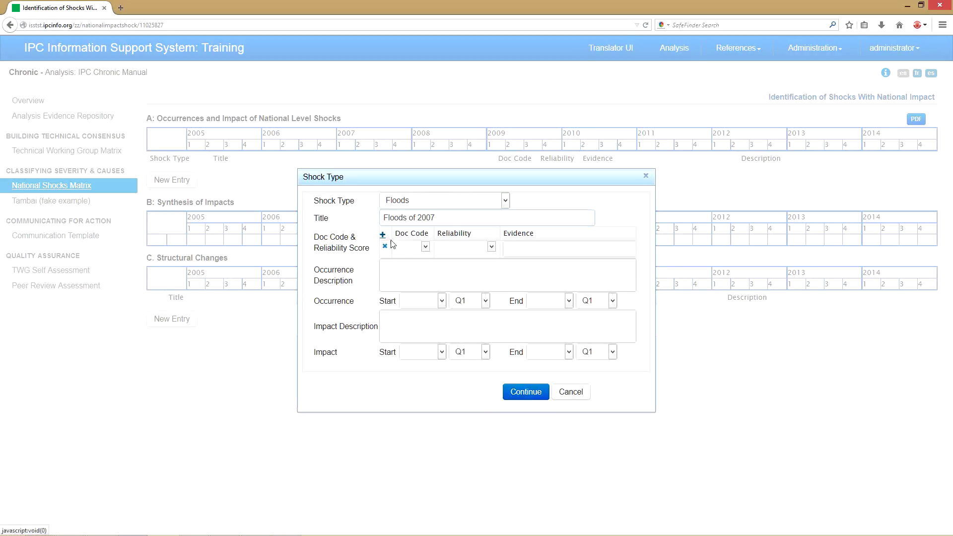
{"action": "left_click", "coordinate": [425, 247]}
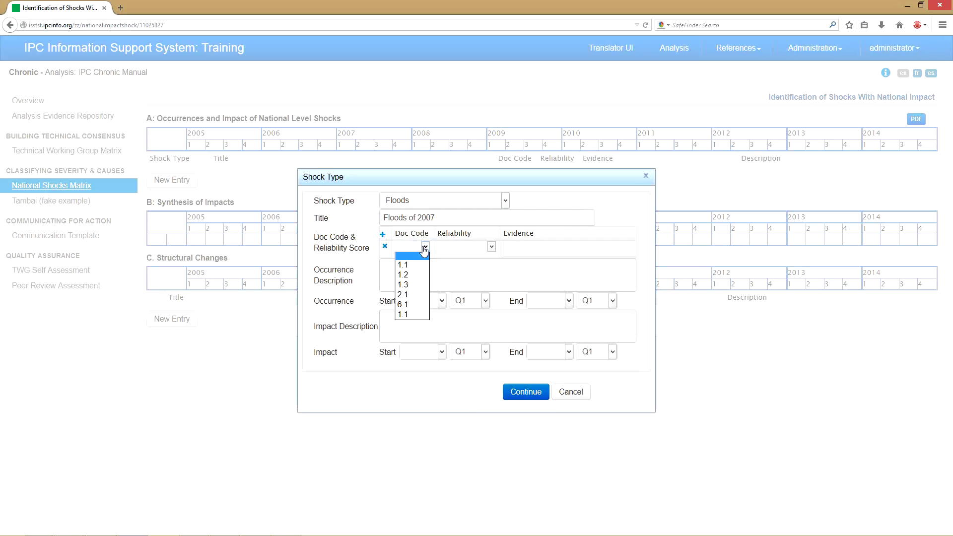
{"action": "left_click", "coordinate": [416, 275]}
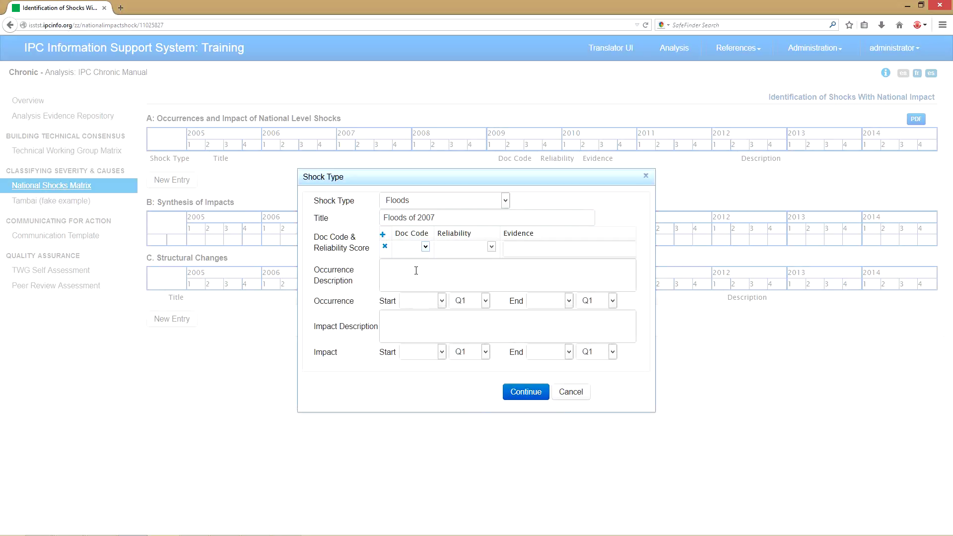
{"action": "left_click", "coordinate": [490, 248]}
{"action": "left_click", "coordinate": [474, 264]}
{"action": "left_click", "coordinate": [527, 249]}
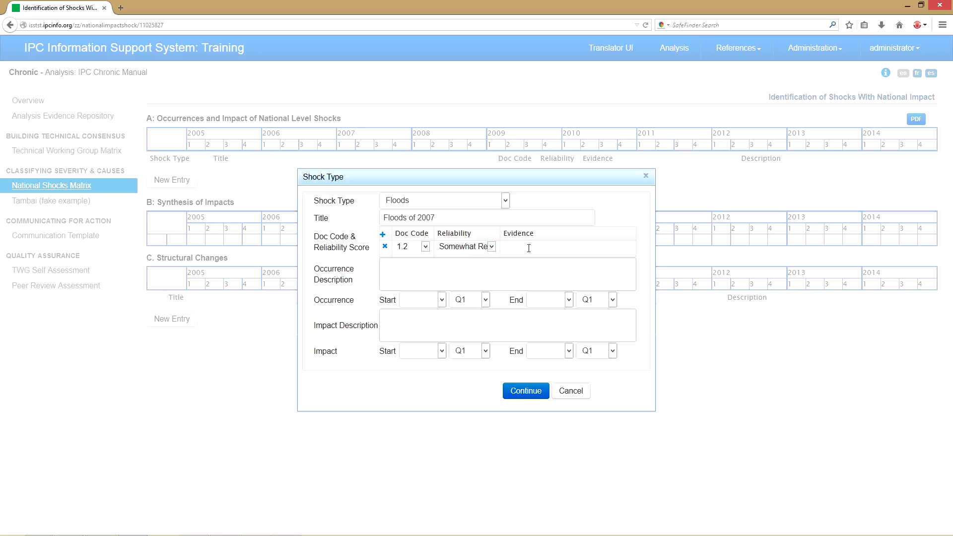
{"action": "type", "text": "rainfall estimates"}
Step: Describe the shock's occurrence as "the floods happened during the rainy season" and set its period from 2007 Q2 to 2007 Q3
{"action": "left_click", "coordinate": [485, 273]}
{"action": "type", "text": "the floo"}
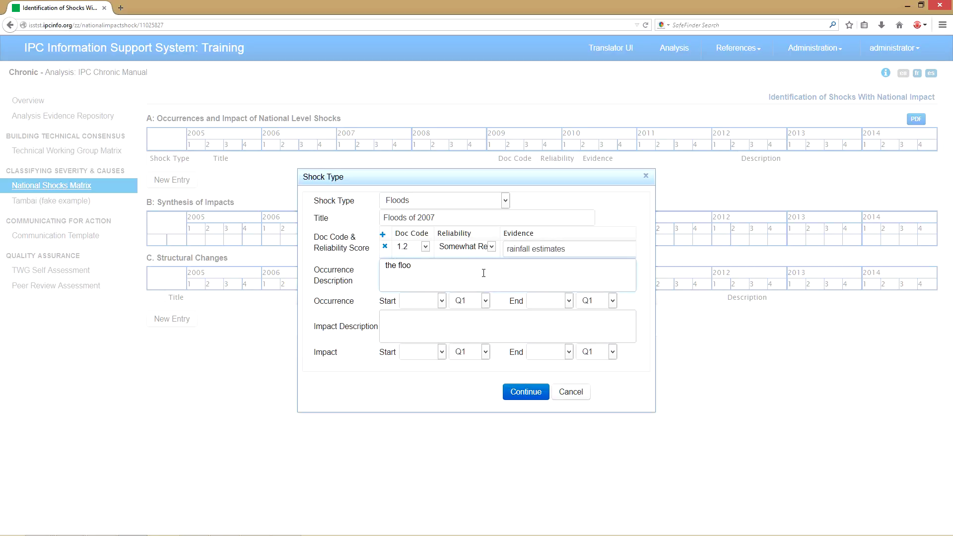
{"action": "type", "text": "ds happened during the rainy season"}
{"action": "left_click", "coordinate": [441, 301]}
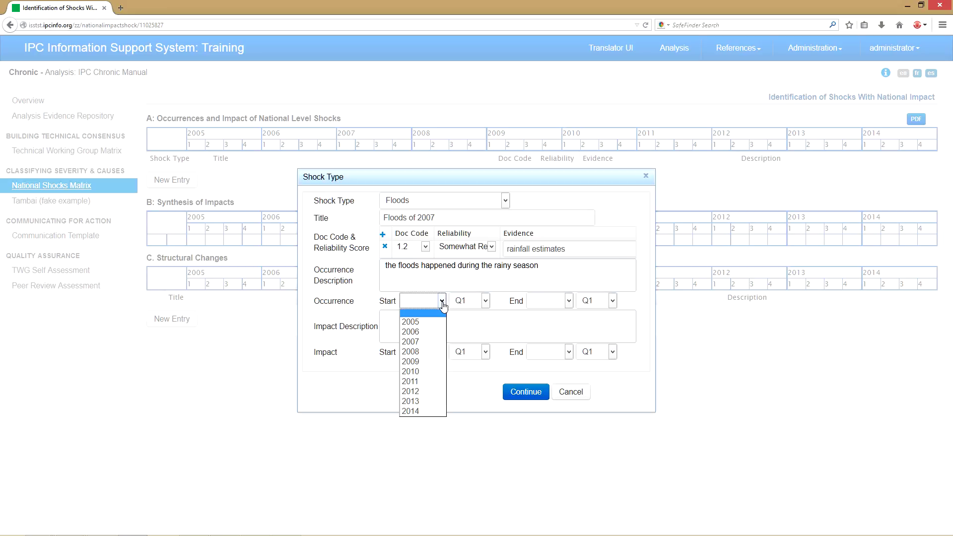
{"action": "left_click", "coordinate": [415, 342]}
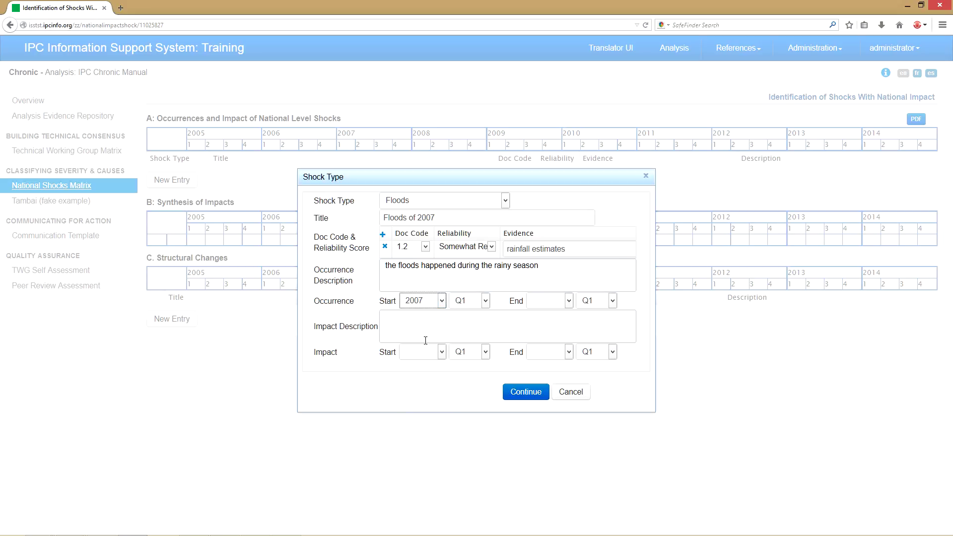
{"action": "left_click", "coordinate": [485, 301]}
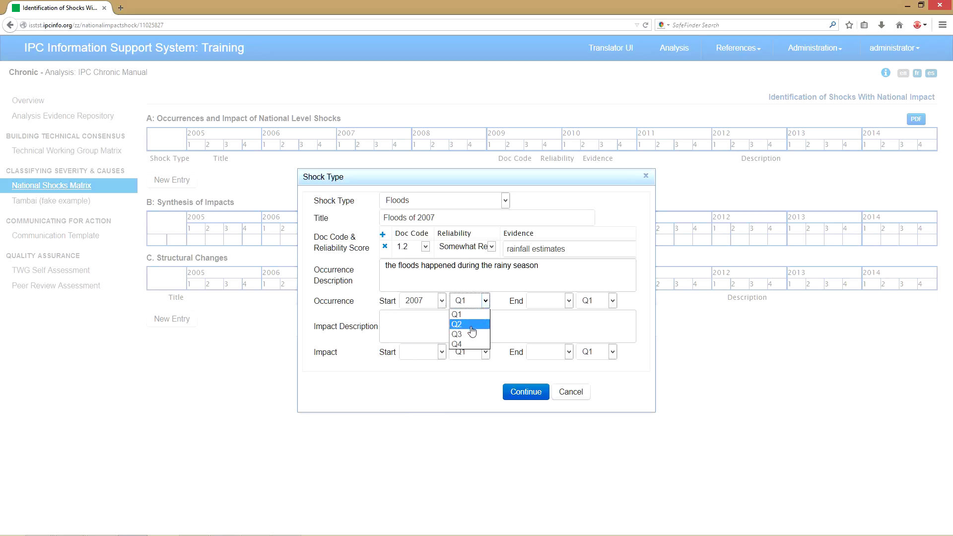
{"action": "left_click", "coordinate": [471, 325]}
{"action": "left_click", "coordinate": [569, 301]}
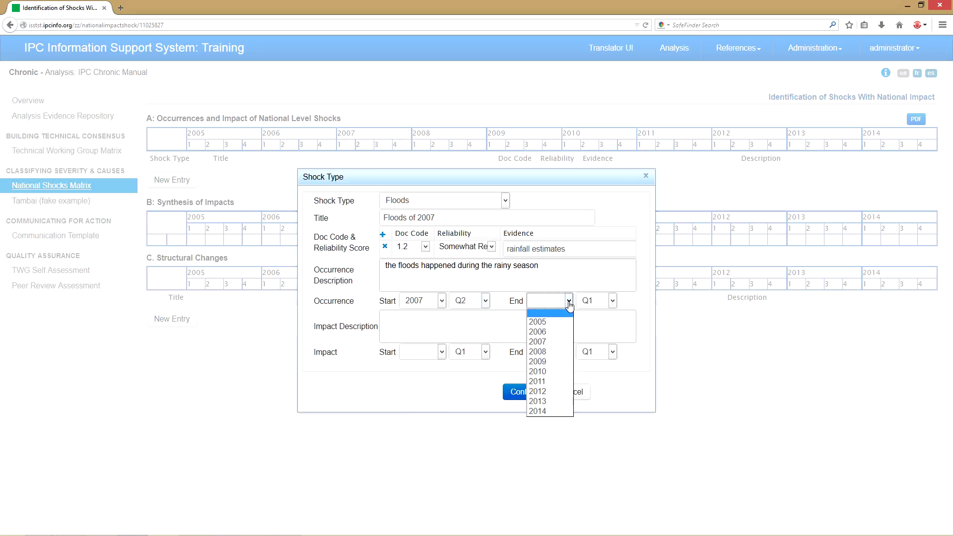
{"action": "left_click", "coordinate": [541, 342]}
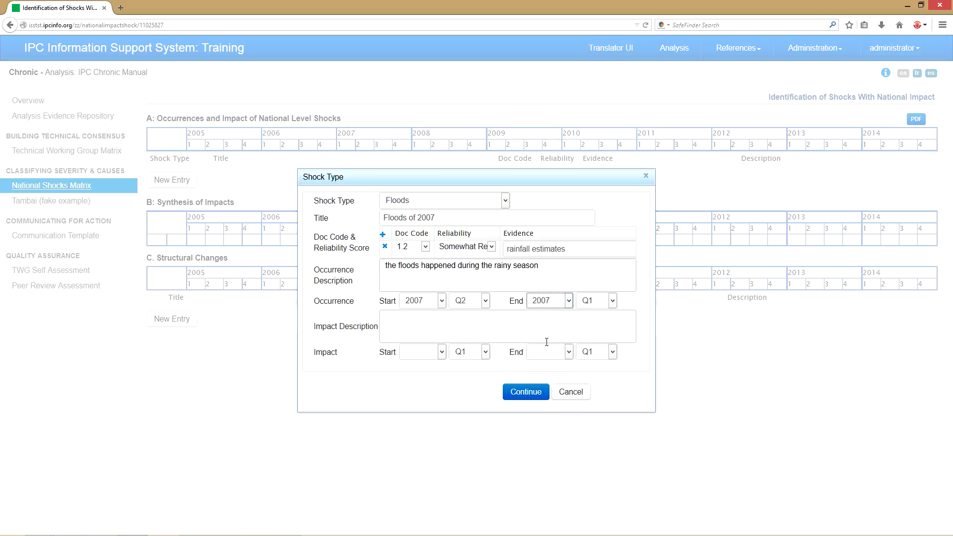
{"action": "left_click", "coordinate": [611, 303]}
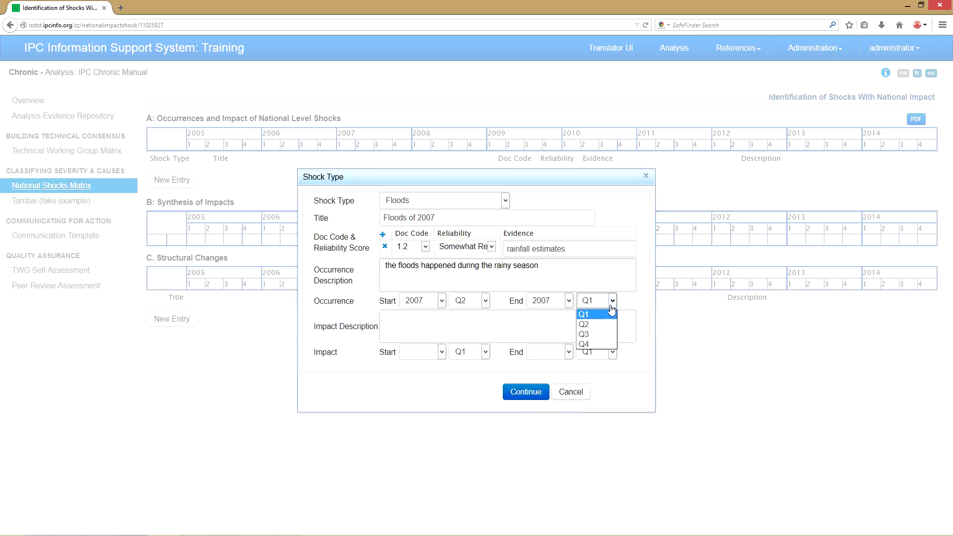
{"action": "left_click", "coordinate": [597, 336]}
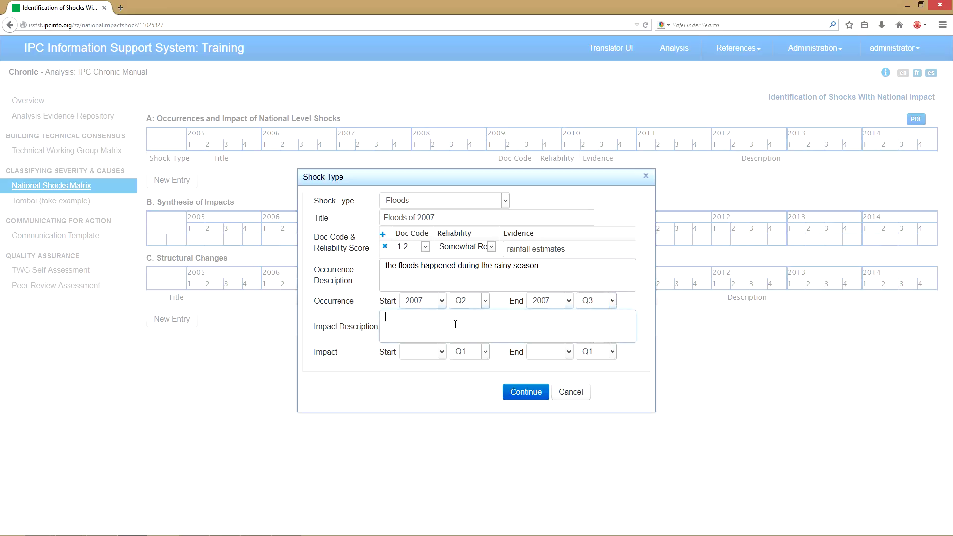
Step: Describe the impact as "impact was immediate", set its period from 2007 Q2 to 2007 Q4, and submit the shock entry
{"action": "type", "text": "impact was immediate"}
{"action": "left_click", "coordinate": [441, 353]}
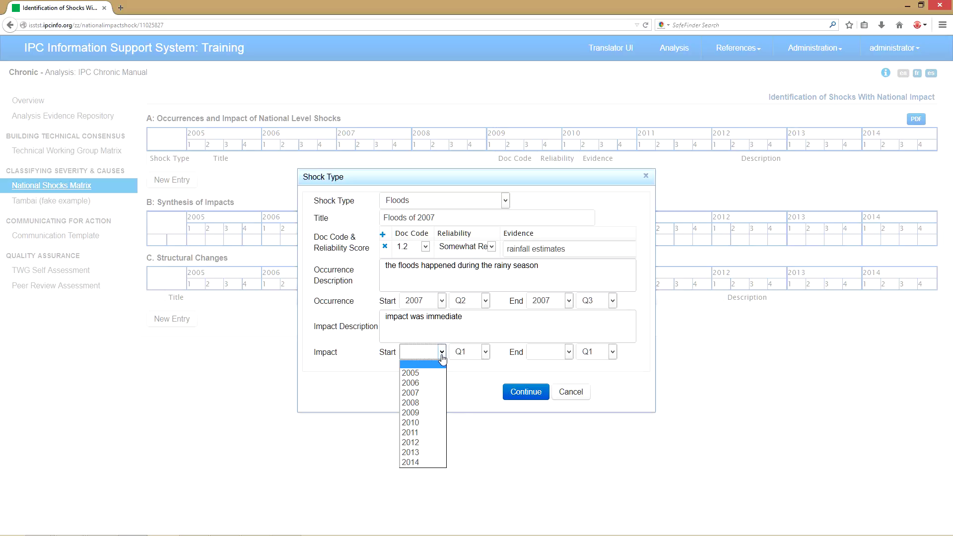
{"action": "left_click", "coordinate": [428, 397]}
{"action": "left_click", "coordinate": [486, 353]}
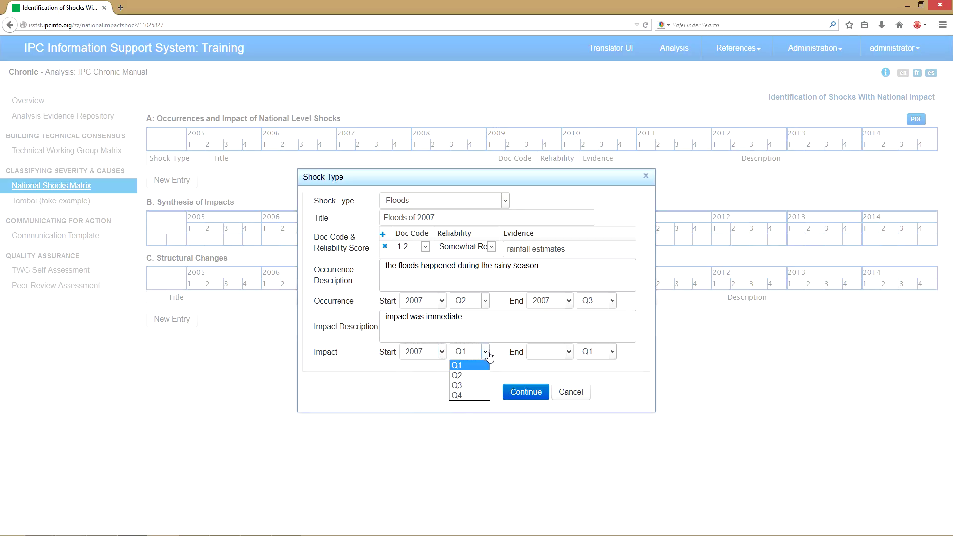
{"action": "left_click", "coordinate": [471, 377]}
{"action": "left_click", "coordinate": [569, 352]}
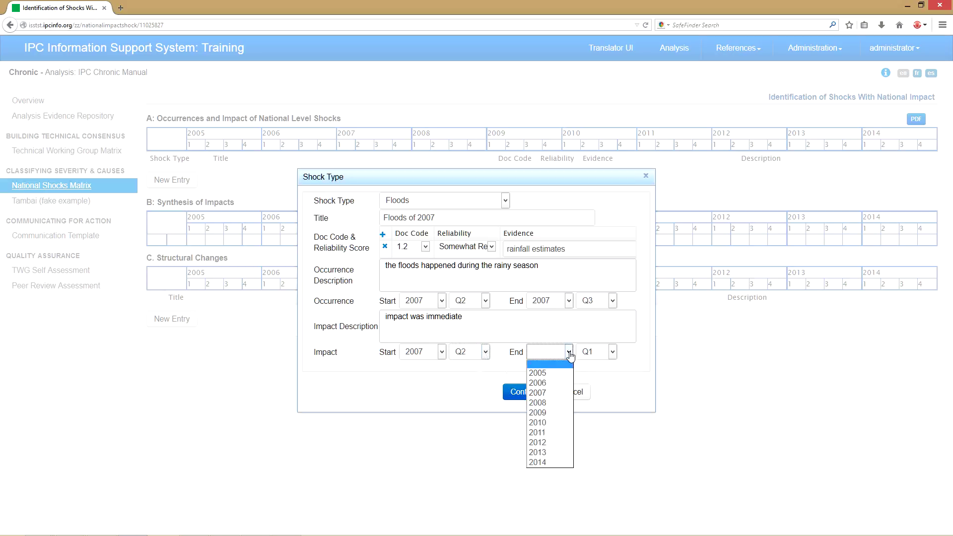
{"action": "left_click", "coordinate": [549, 394]}
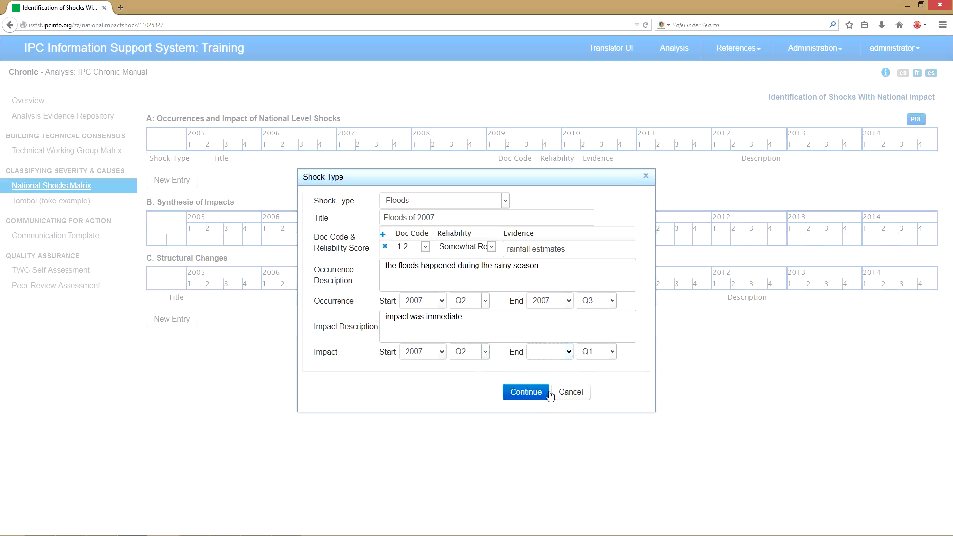
{"action": "left_click", "coordinate": [614, 354]}
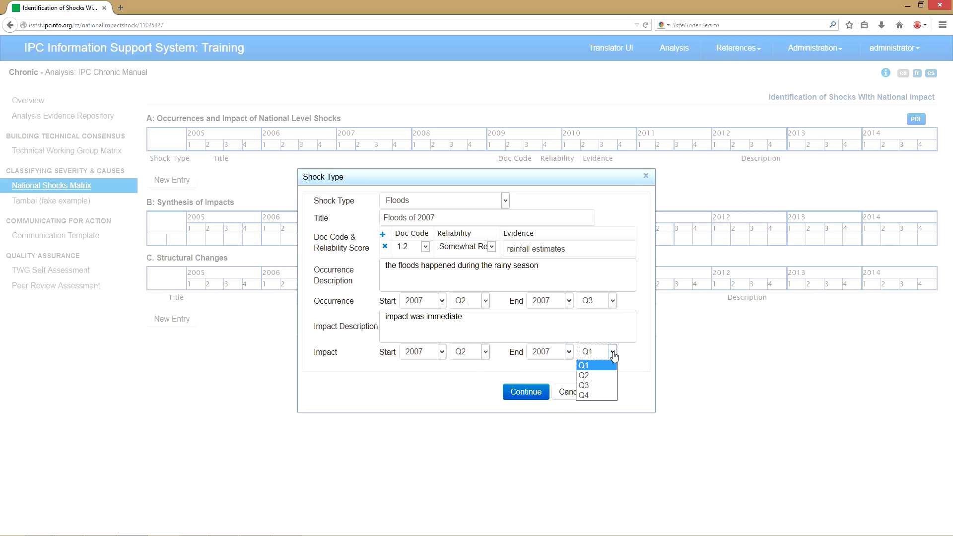
{"action": "left_click", "coordinate": [595, 396]}
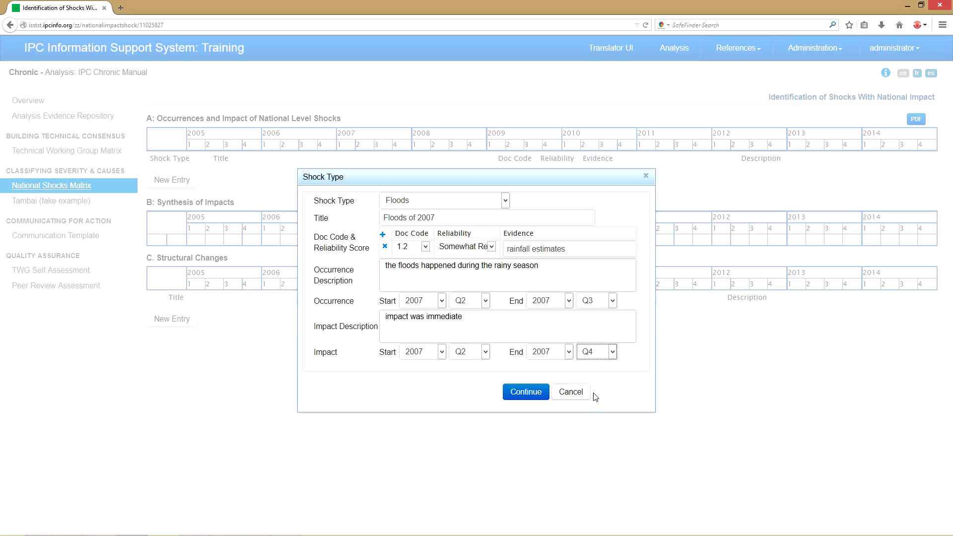
{"action": "left_click", "coordinate": [519, 393]}
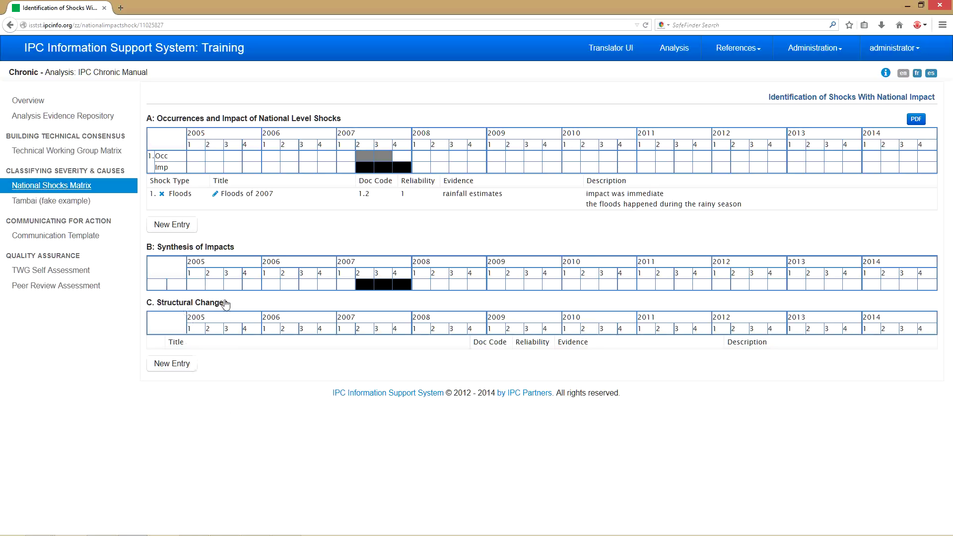
Step: Start a structural changes entry titled "Coup" with the occurrence description "it occurred after the elections"
{"action": "left_click", "coordinate": [185, 364]}
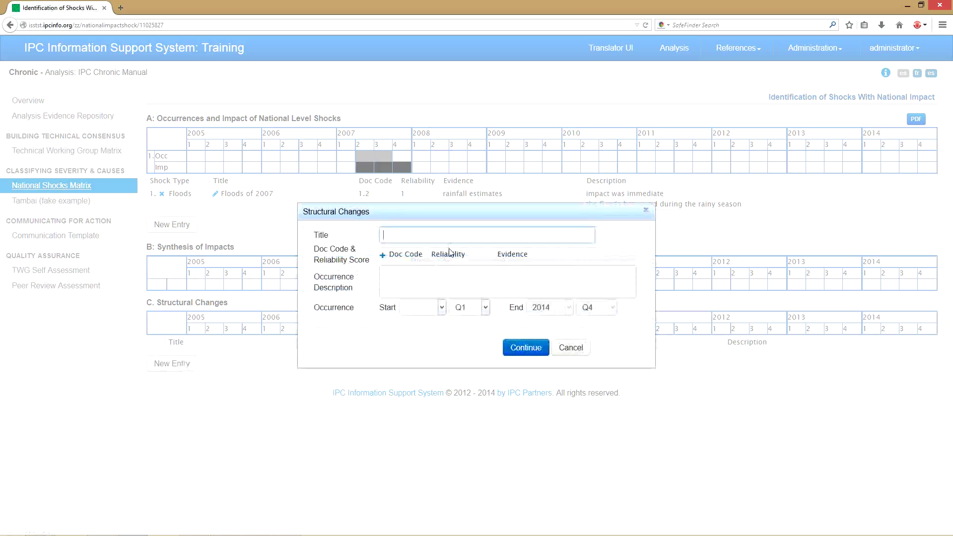
{"action": "type", "text": "Coup"}
{"action": "left_click", "coordinate": [418, 273]}
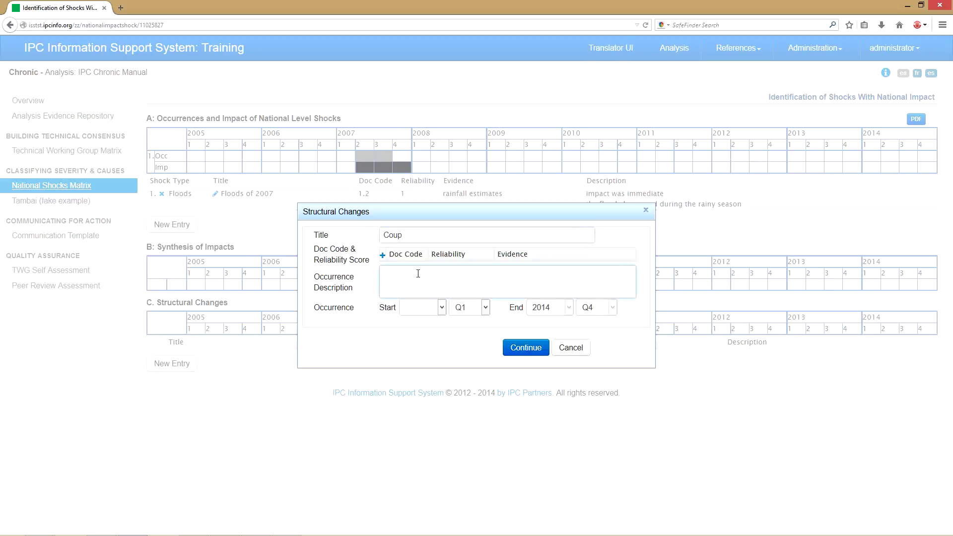
{"action": "type", "text": "it occured after the elections"}
{"action": "left_click", "coordinate": [413, 273]}
{"action": "type", "text": "r"}
Step: Set the start of the structural change's occurrence to 2010 Q2
{"action": "left_click", "coordinate": [441, 308]}
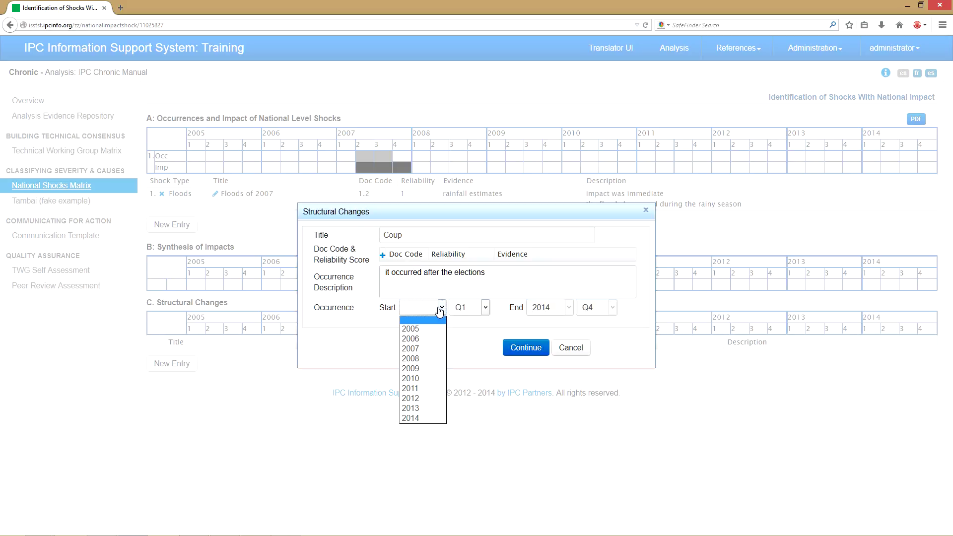
{"action": "left_click", "coordinate": [422, 379]}
{"action": "left_click", "coordinate": [484, 311]}
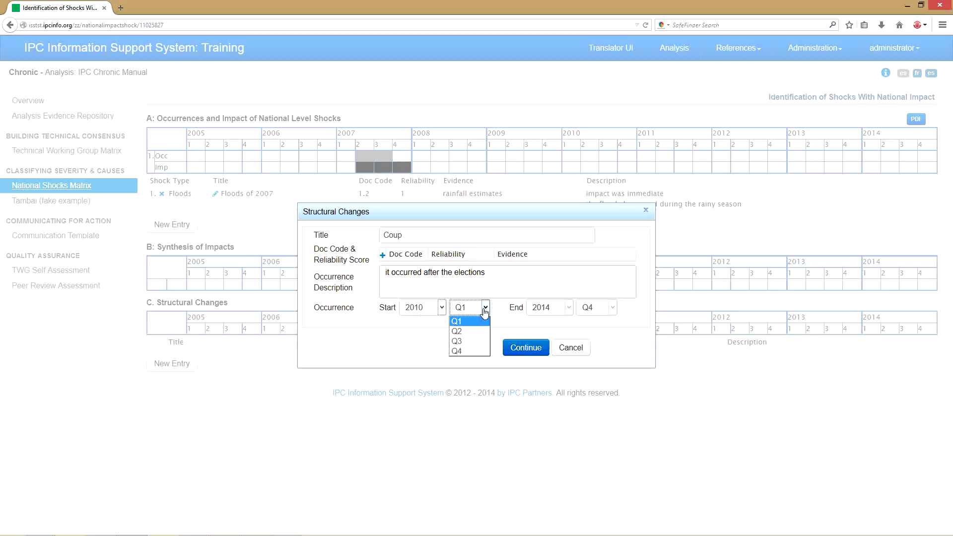
{"action": "left_click", "coordinate": [470, 332]}
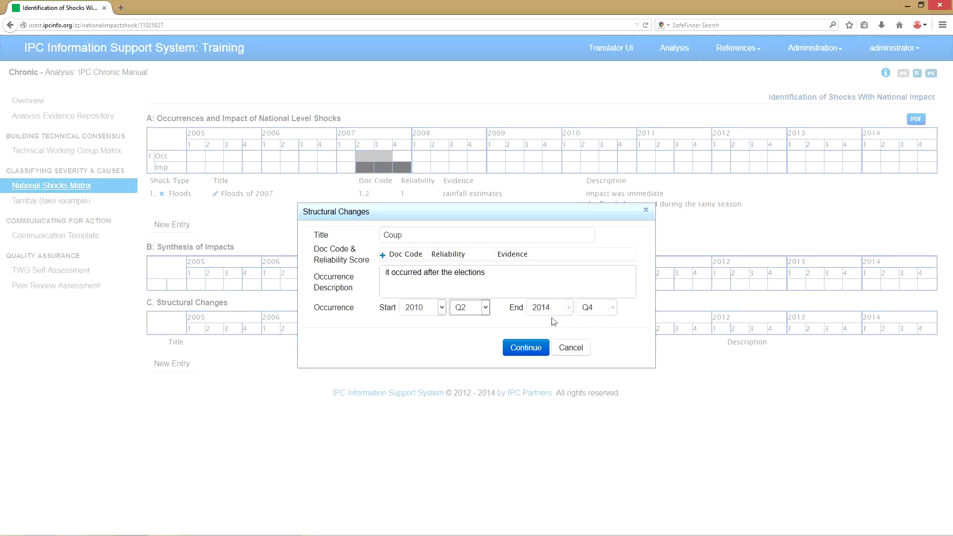
Step: Submit the "Coup" structural change entry
{"action": "left_click", "coordinate": [526, 347]}
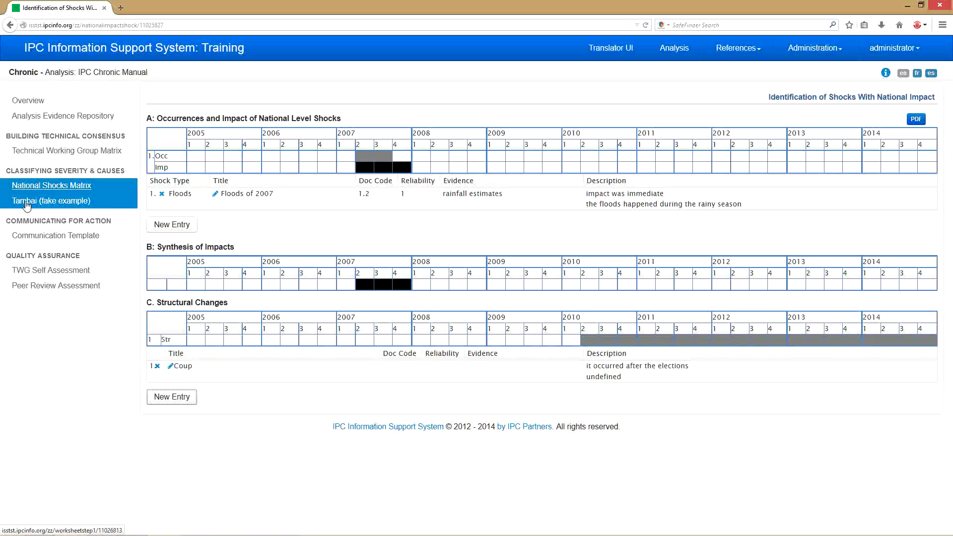
Step: Open the Tambai (fake example) area and review its Step 1 details, analysis map and seasonal calendar
{"action": "left_click", "coordinate": [75, 204]}
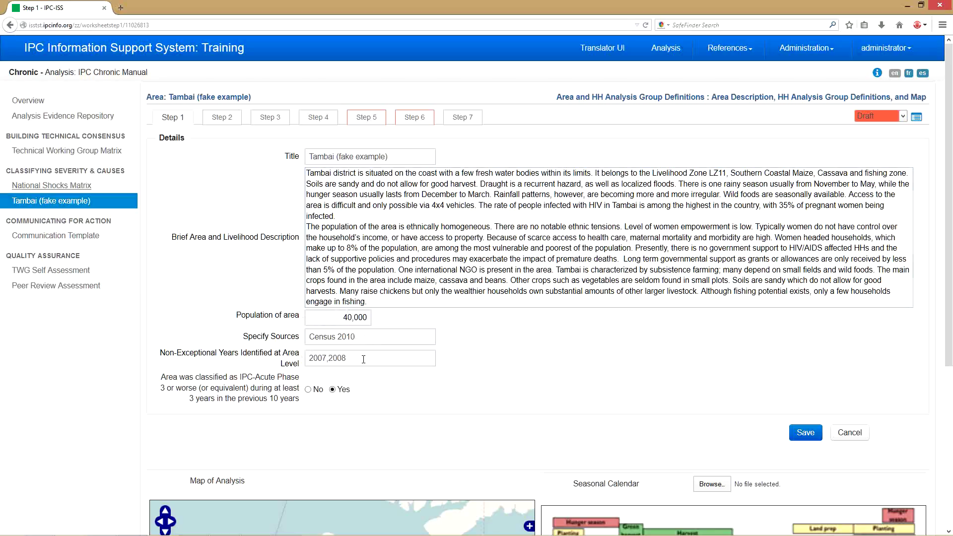
{"action": "scroll", "coordinate": [248, 288], "scroll_direction": "down", "scroll_amount": 3}
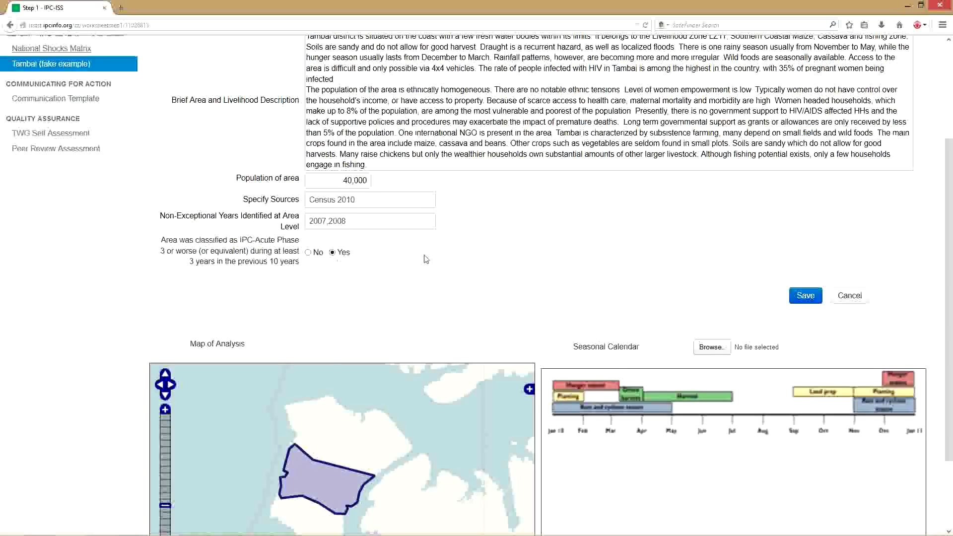
{"action": "scroll", "coordinate": [426, 259], "scroll_direction": "down", "scroll_amount": 3}
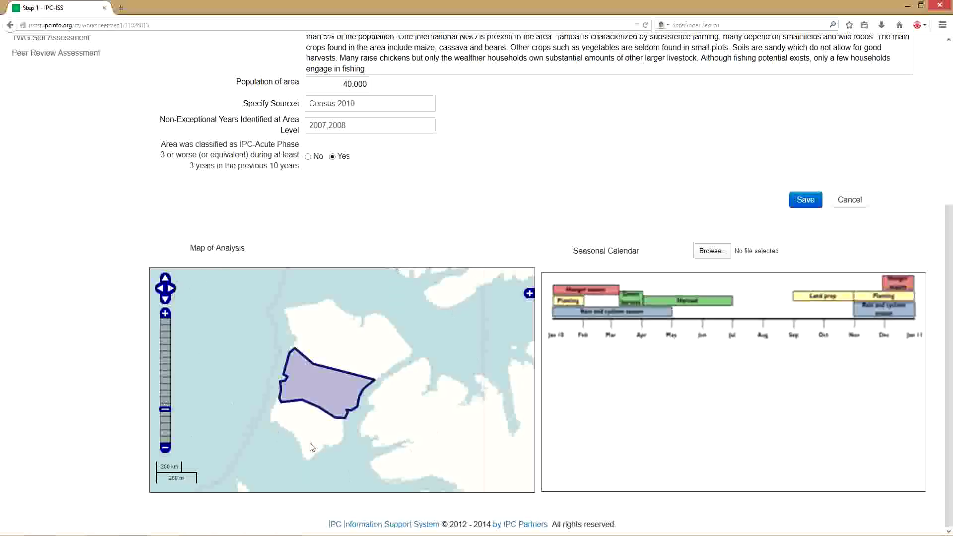
{"action": "scroll", "coordinate": [521, 205], "scroll_direction": "up", "scroll_amount": 5}
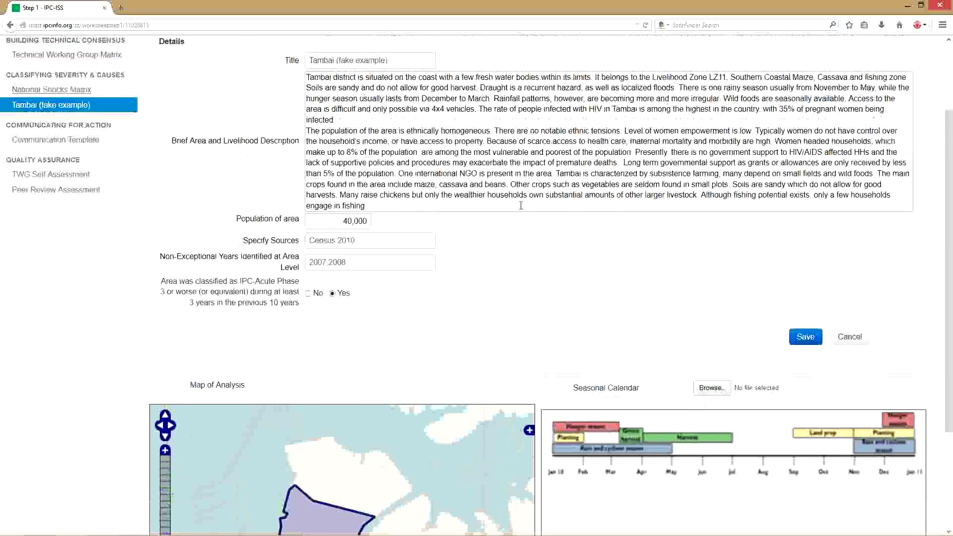
{"action": "scroll", "coordinate": [521, 205], "scroll_direction": "up", "scroll_amount": 3}
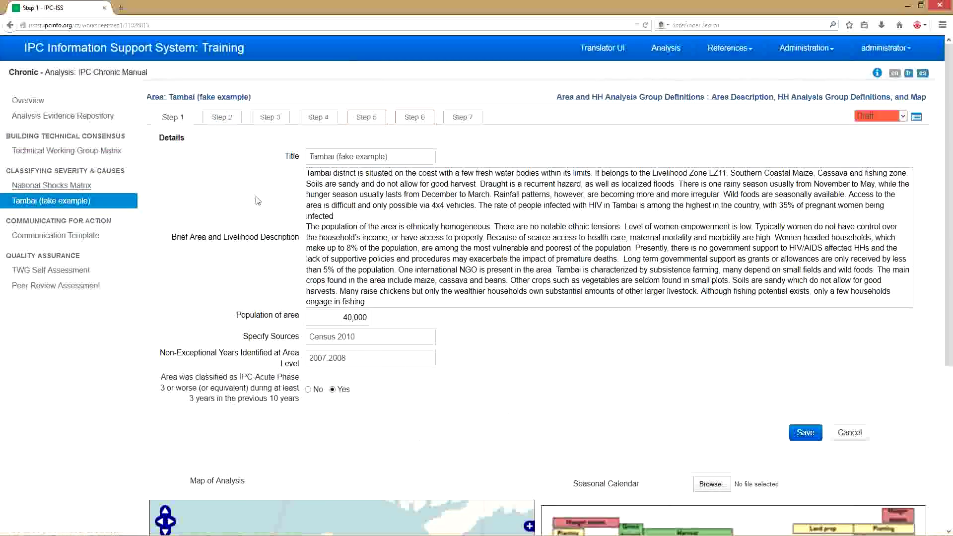
Step: Open the area's Step 2 evidence repository and examine the analysis-wide and area-only scopes of its documents and evidence
{"action": "left_click", "coordinate": [222, 119]}
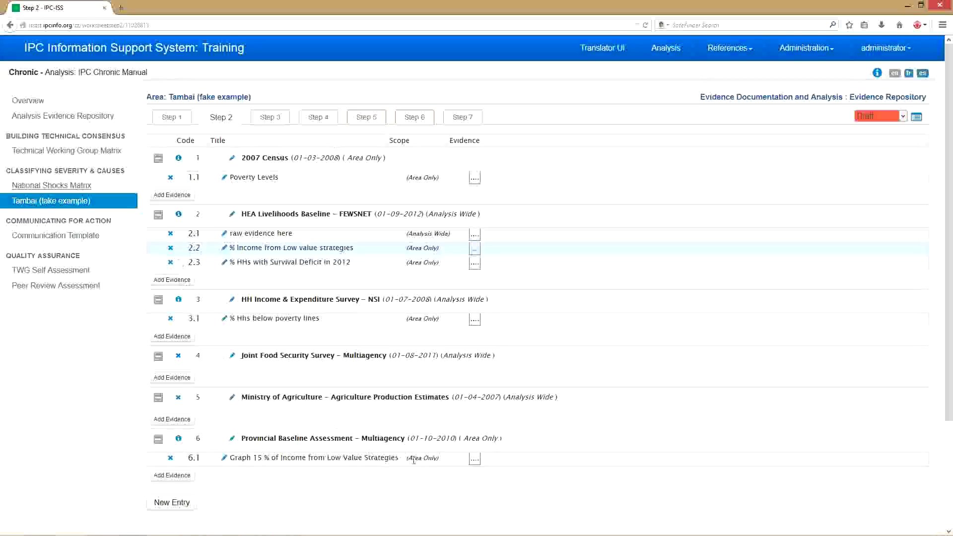
{"action": "left_click", "coordinate": [52, 119]}
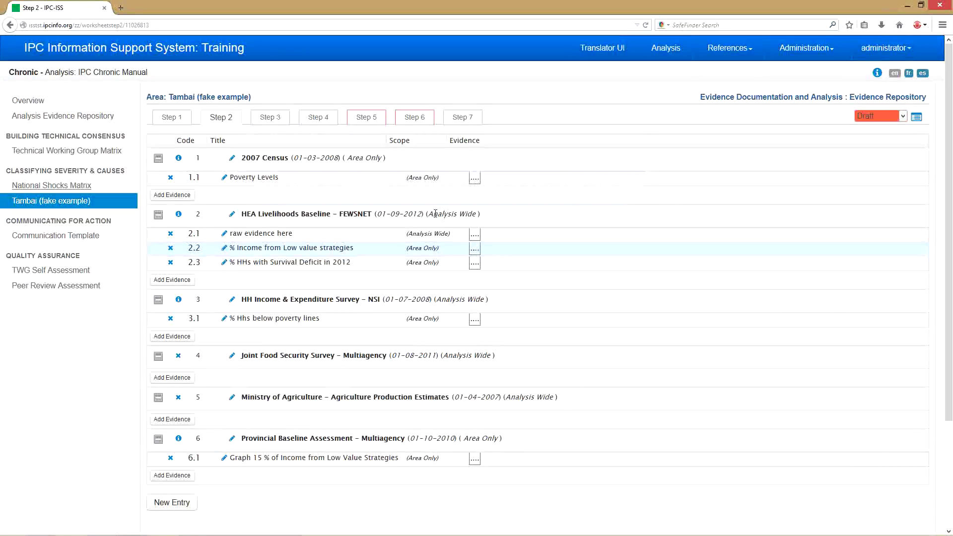
{"action": "left_click_drag", "start_coordinate": [429, 214], "coordinate": [481, 214]}
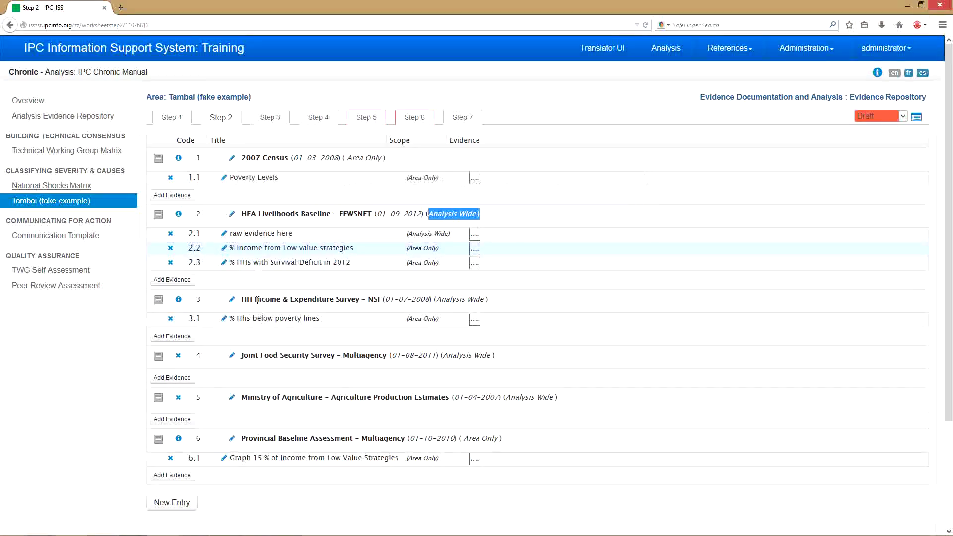
{"action": "mouse_move", "coordinate": [247, 300]}
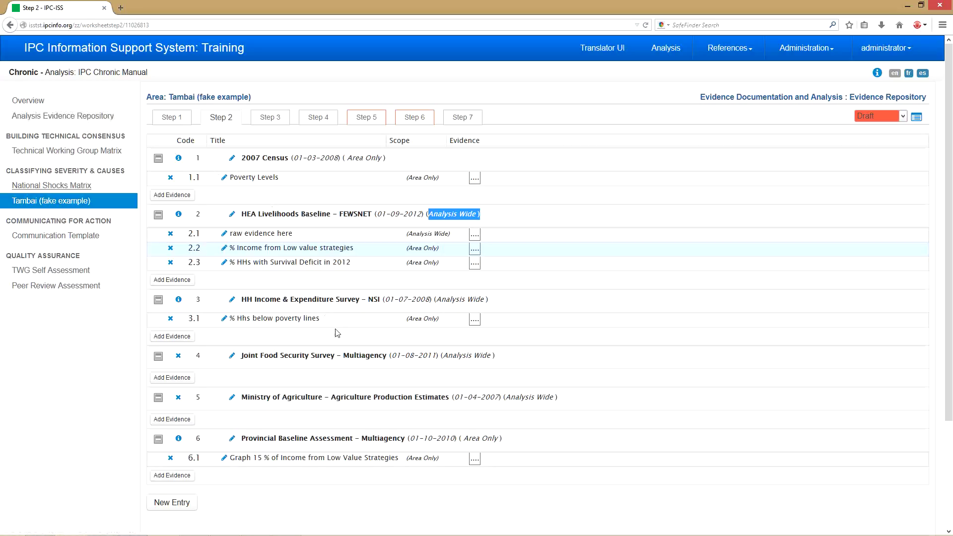
{"action": "mouse_move", "coordinate": [326, 357]}
{"action": "mouse_move", "coordinate": [270, 158]}
{"action": "left_click_drag", "start_coordinate": [407, 177], "coordinate": [440, 178]}
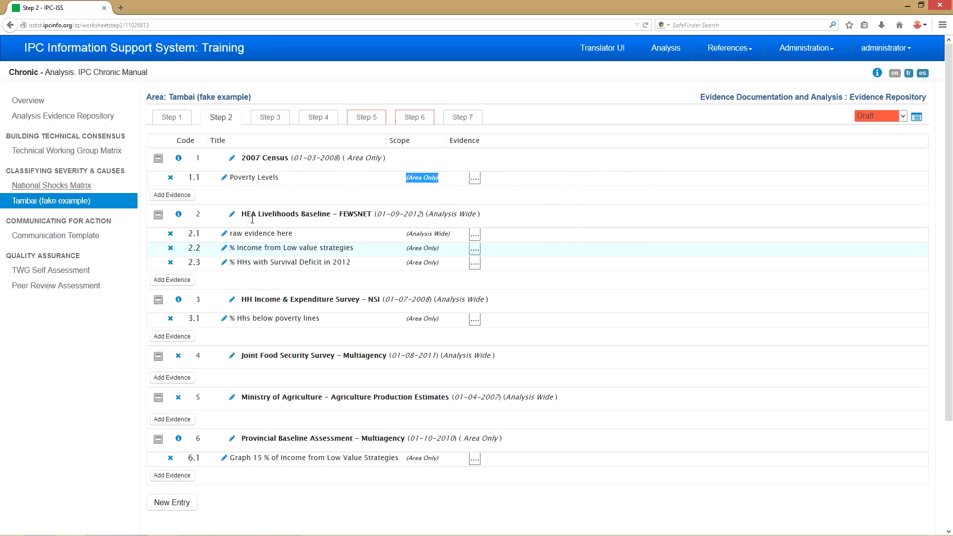
{"action": "mouse_move", "coordinate": [299, 214]}
{"action": "left_click_drag", "start_coordinate": [490, 215], "coordinate": [244, 217]}
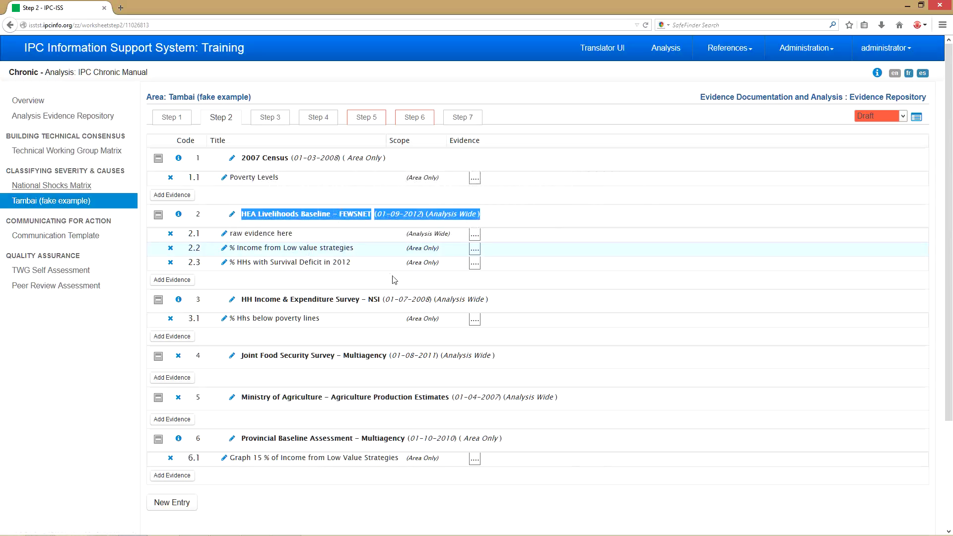
{"action": "left_click_drag", "start_coordinate": [295, 233], "coordinate": [229, 234]}
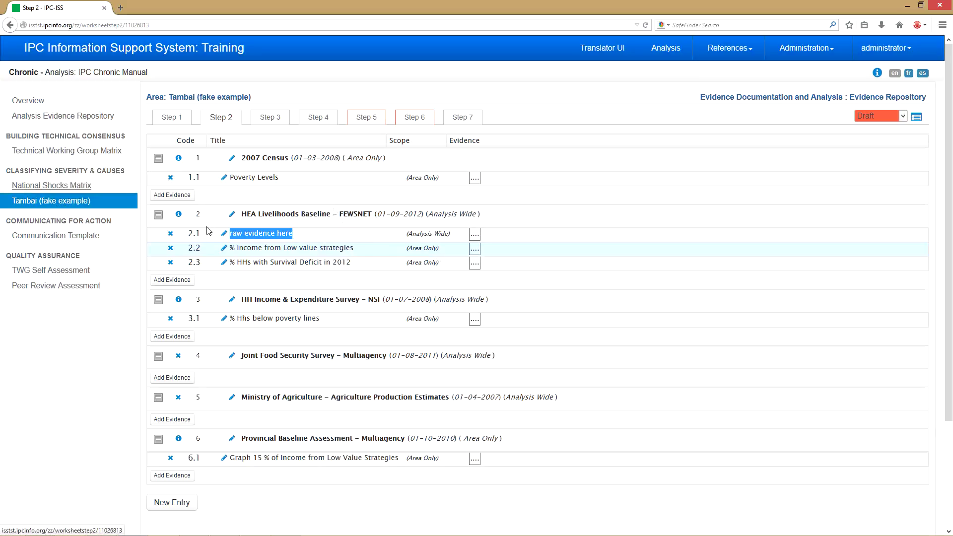
Step: Preview the evidence images for "% Income from Low value strategies" and "% HHs with Survival Deficit in 2012"
{"action": "left_click", "coordinate": [474, 249]}
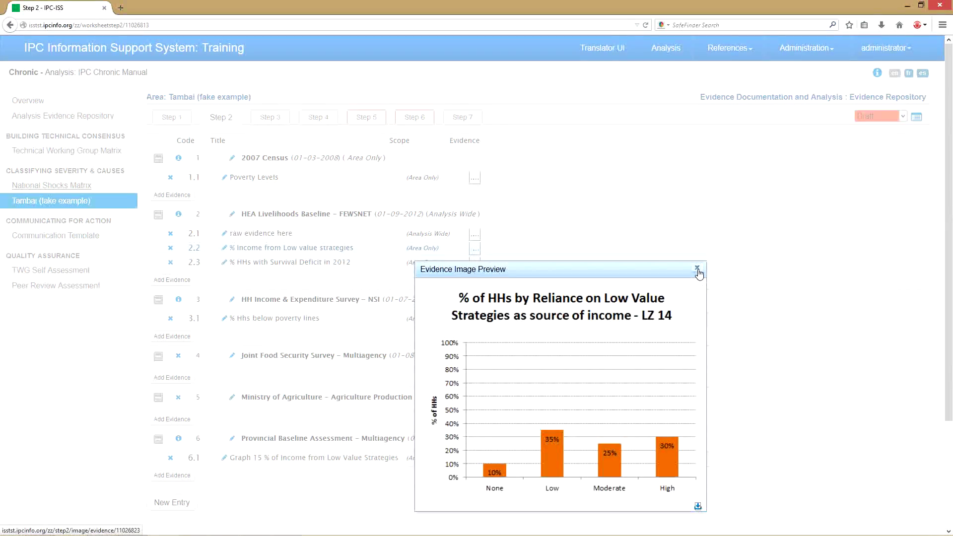
{"action": "left_click", "coordinate": [697, 269]}
{"action": "left_click", "coordinate": [476, 264]}
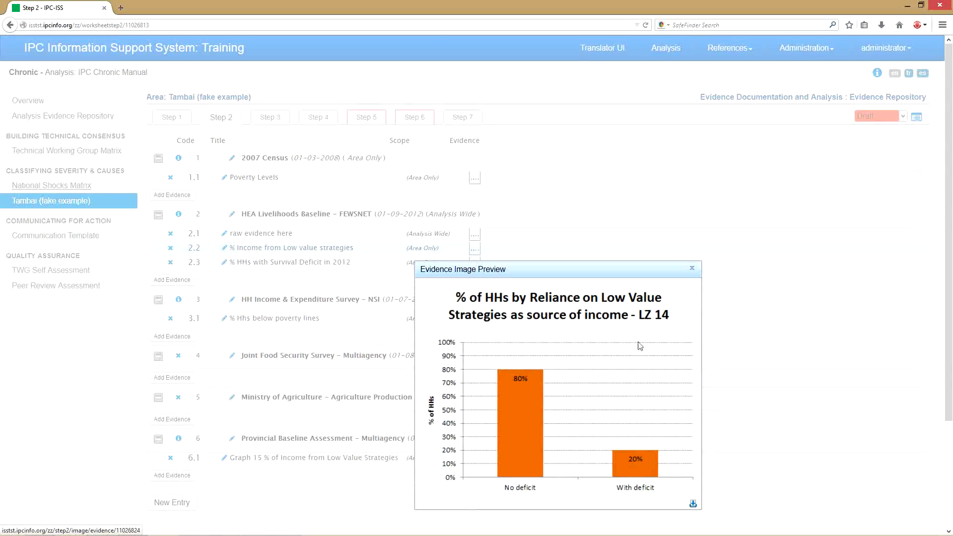
{"action": "left_click", "coordinate": [692, 270]}
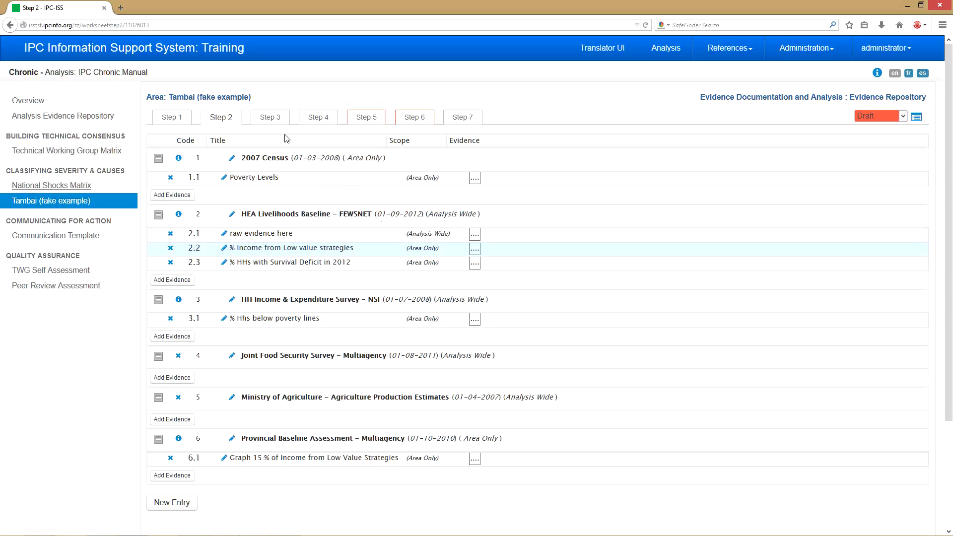
Step: In Step 3, exclude 2007 Q2 from the combined matrix of shock impacts with the timing description "floods started later"
{"action": "left_click", "coordinate": [273, 119]}
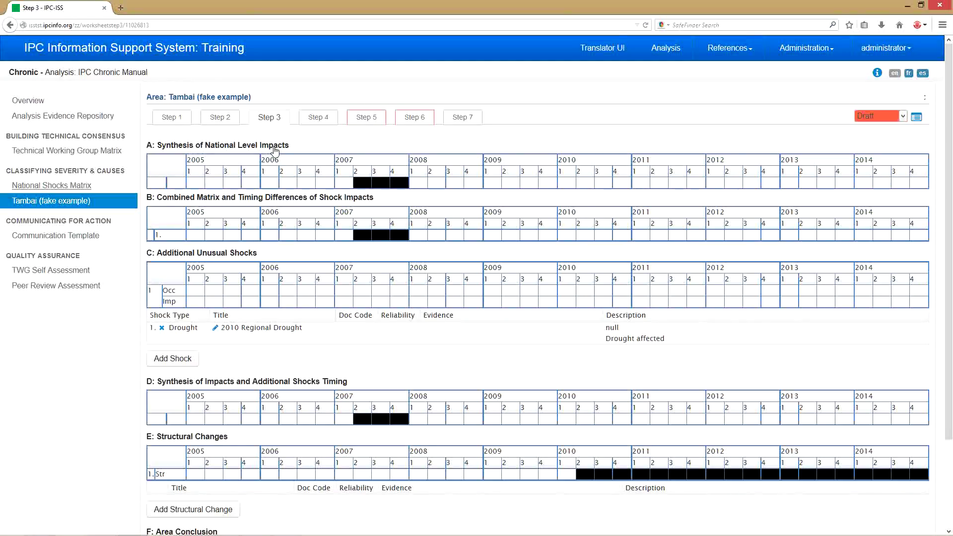
{"action": "left_click", "coordinate": [47, 190]}
{"action": "mouse_move", "coordinate": [167, 201]}
{"action": "left_click", "coordinate": [365, 241]}
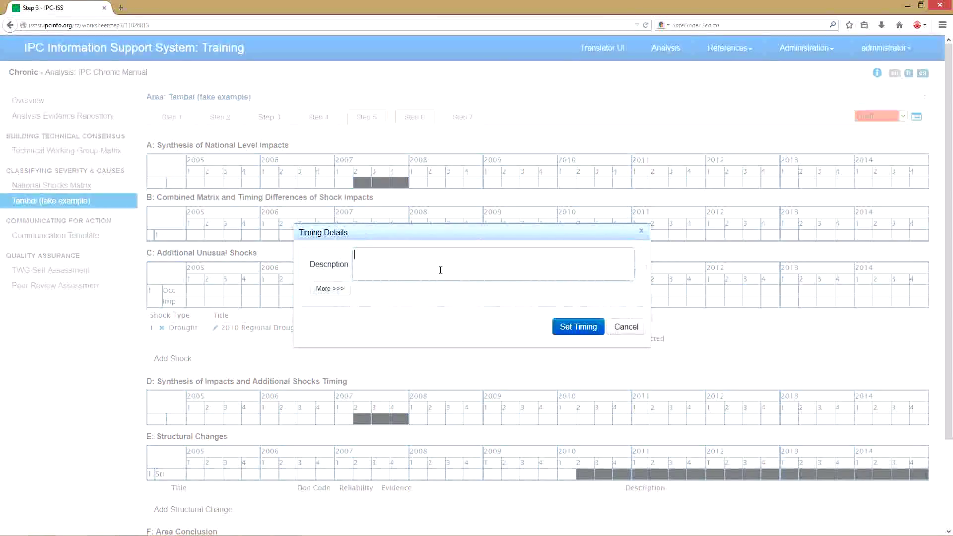
{"action": "type", "text": "floods started later"}
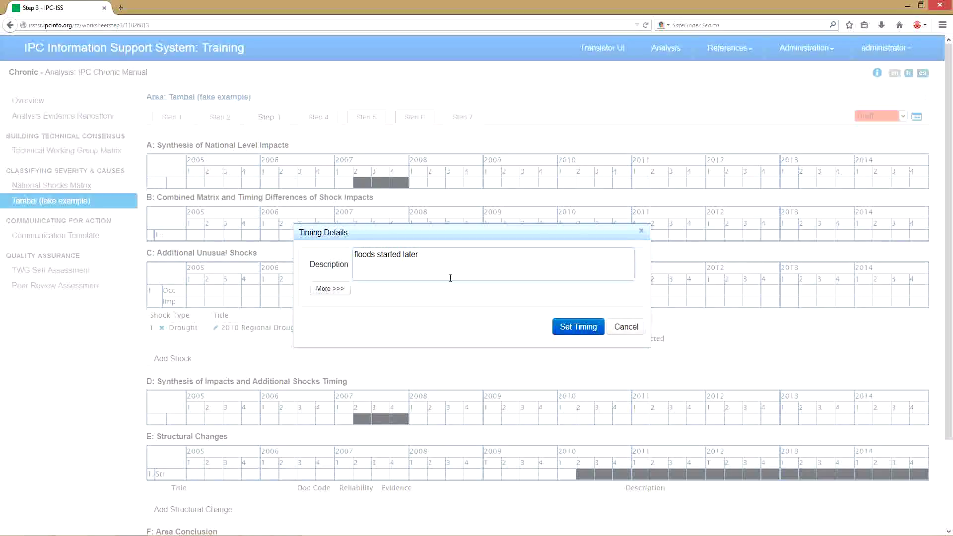
{"action": "left_click", "coordinate": [573, 328]}
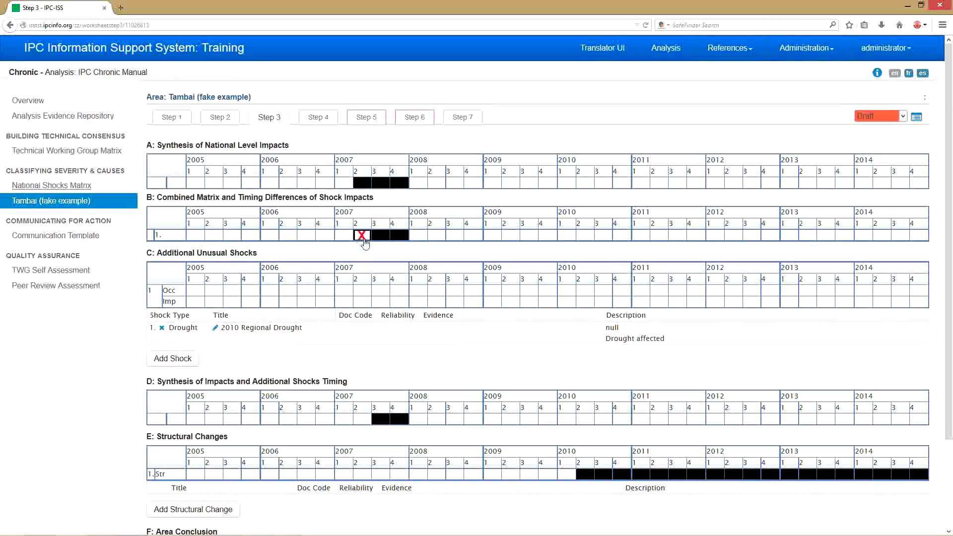
Step: Add 2008 Q1 to the combined matrix of shock impacts with the timing description "floods lasted longer"
{"action": "left_click", "coordinate": [419, 237]}
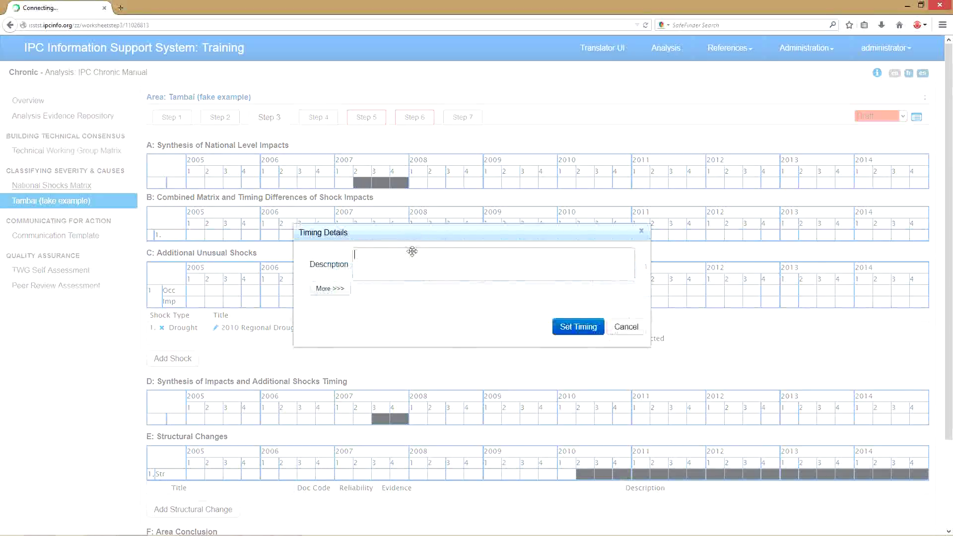
{"action": "type", "text": "floods"}
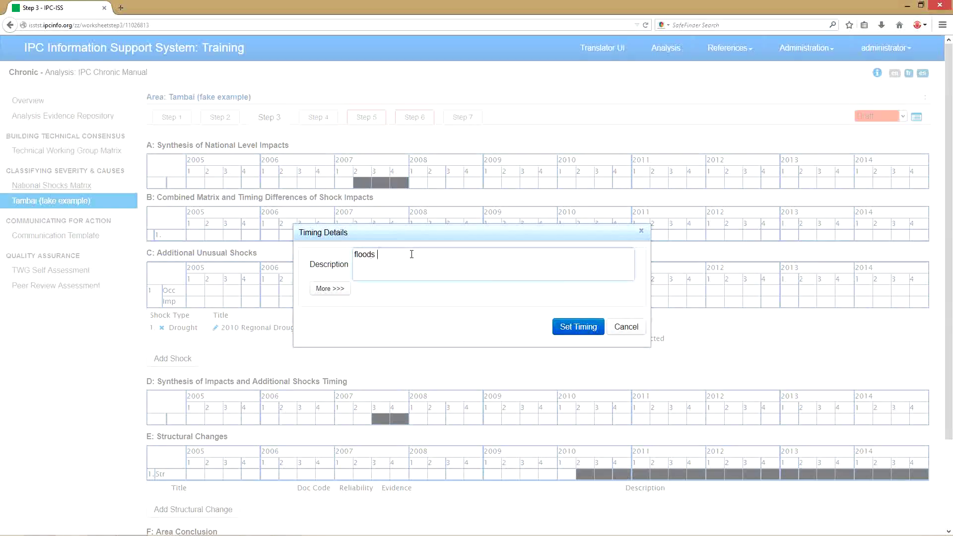
{"action": "type", "text": " lasted longer"}
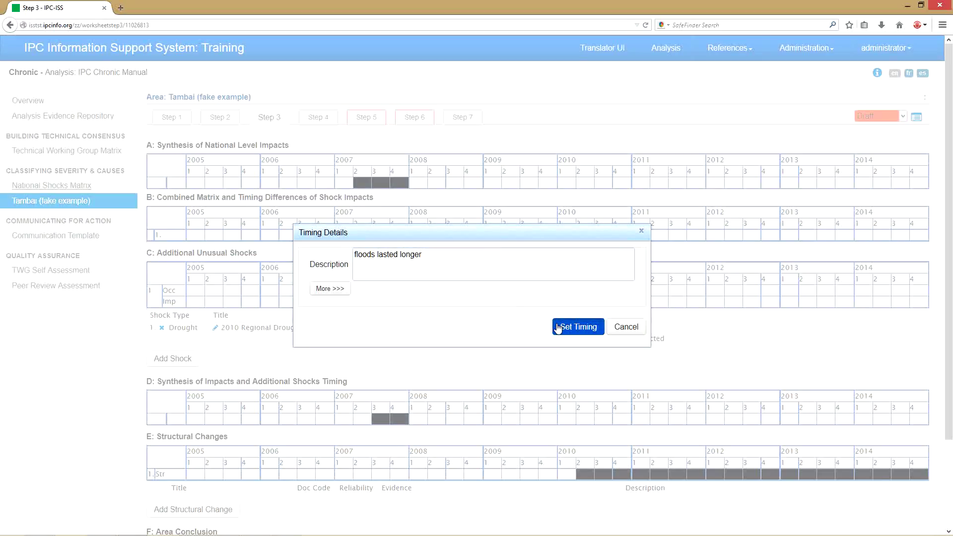
{"action": "left_click", "coordinate": [558, 327]}
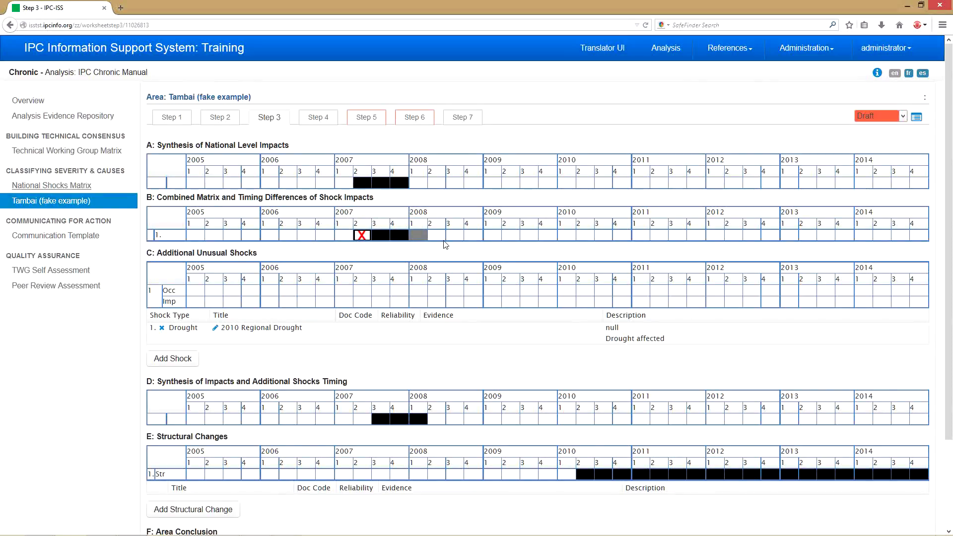
Step: Start an additional unusual shock of type Conflict titled "fighting for clean water"
{"action": "mouse_move", "coordinate": [351, 201]}
{"action": "left_click", "coordinate": [187, 363]}
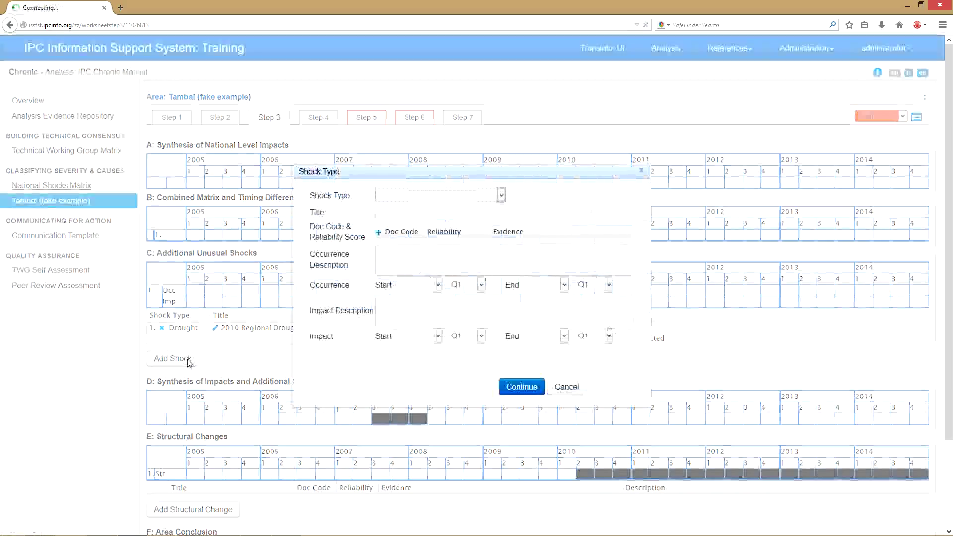
{"action": "left_click", "coordinate": [502, 197]}
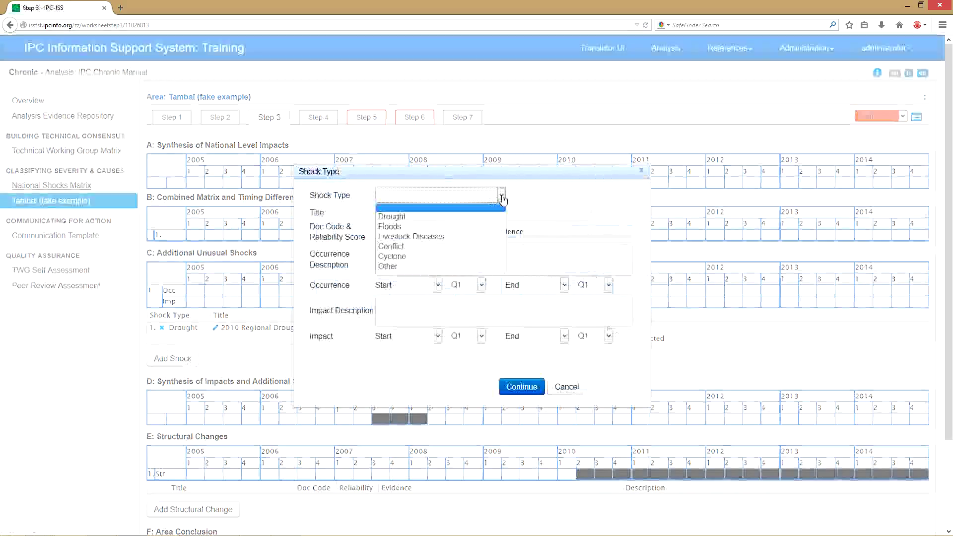
{"action": "left_click", "coordinate": [444, 247]}
{"action": "left_click", "coordinate": [438, 209]}
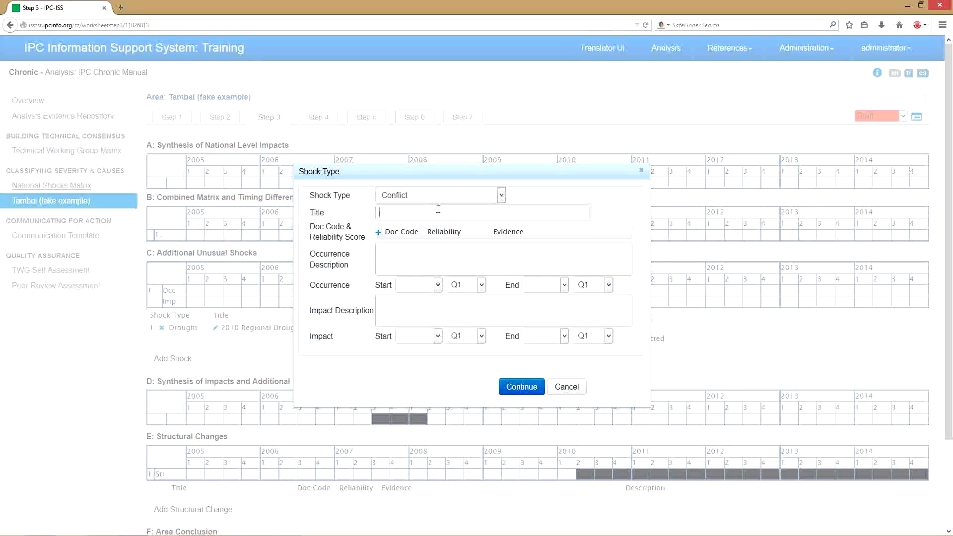
{"action": "type", "text": "fighting f"}
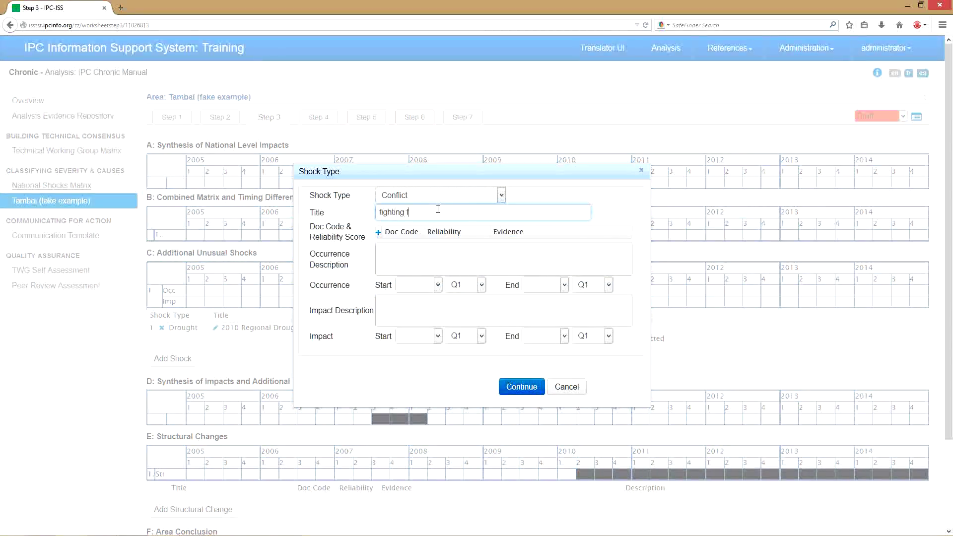
{"action": "type", "text": "or clean water"}
Step: Describe the conflict's occurrence as "fighting occurred as a result of the floods" and set its period from 2008 Q1 to 2008 Q2
{"action": "left_click", "coordinate": [380, 248]}
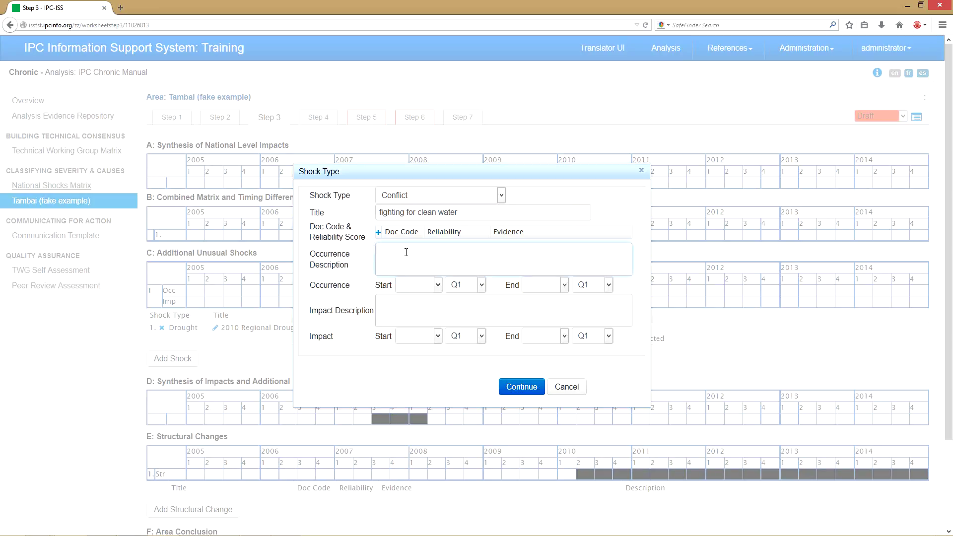
{"action": "type", "text": "fighting g"}
{"action": "type", "text": "ccurred as a result of the floods"}
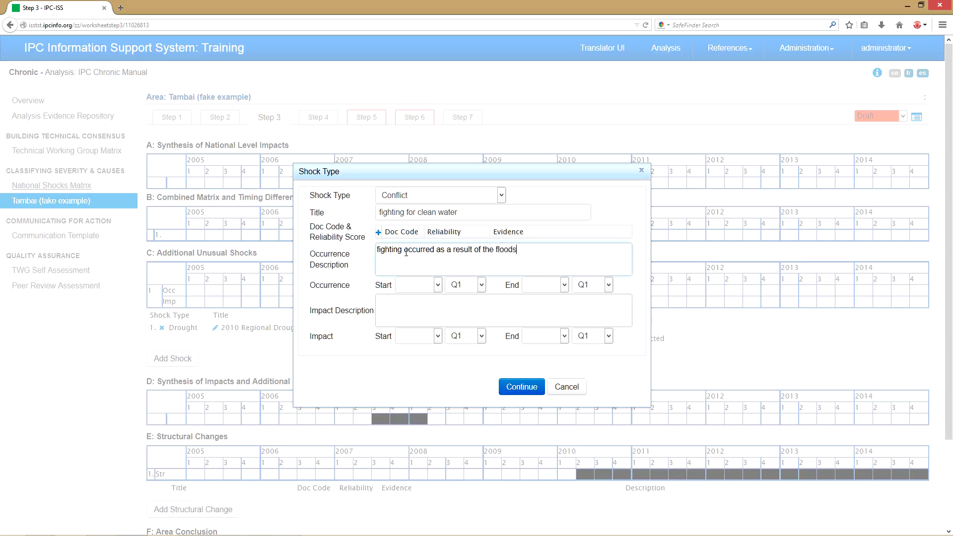
{"action": "left_click", "coordinate": [437, 287]}
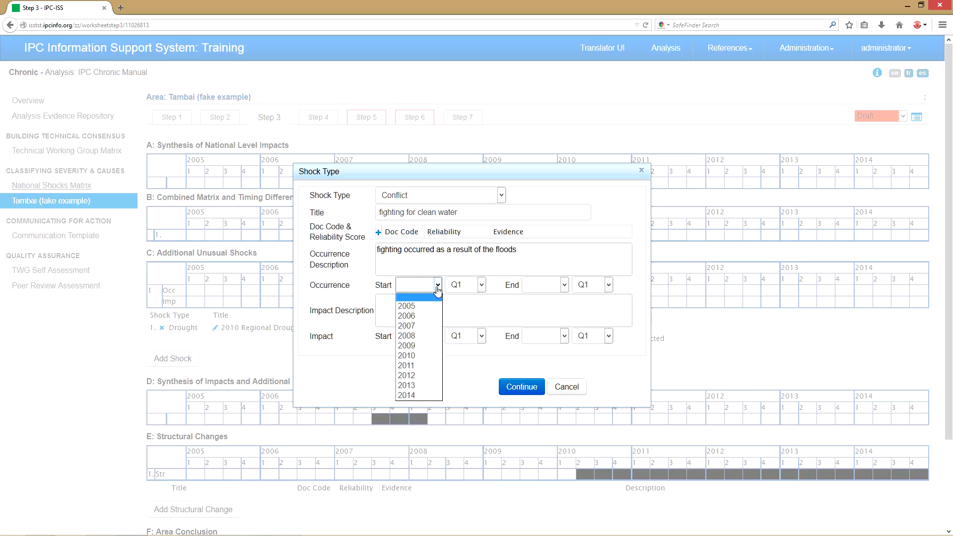
{"action": "left_click", "coordinate": [421, 337]}
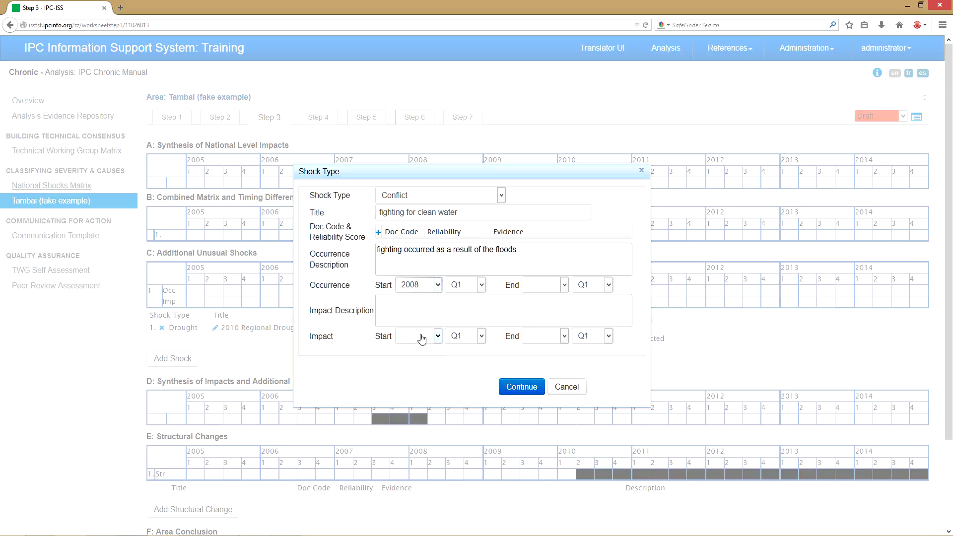
{"action": "left_click", "coordinate": [564, 288]}
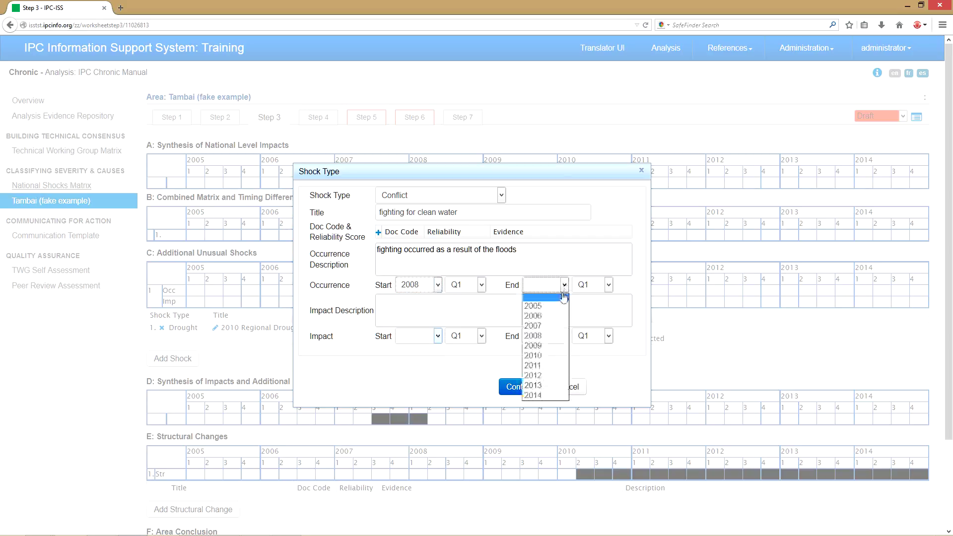
{"action": "left_click", "coordinate": [546, 340]}
{"action": "left_click", "coordinate": [608, 286]}
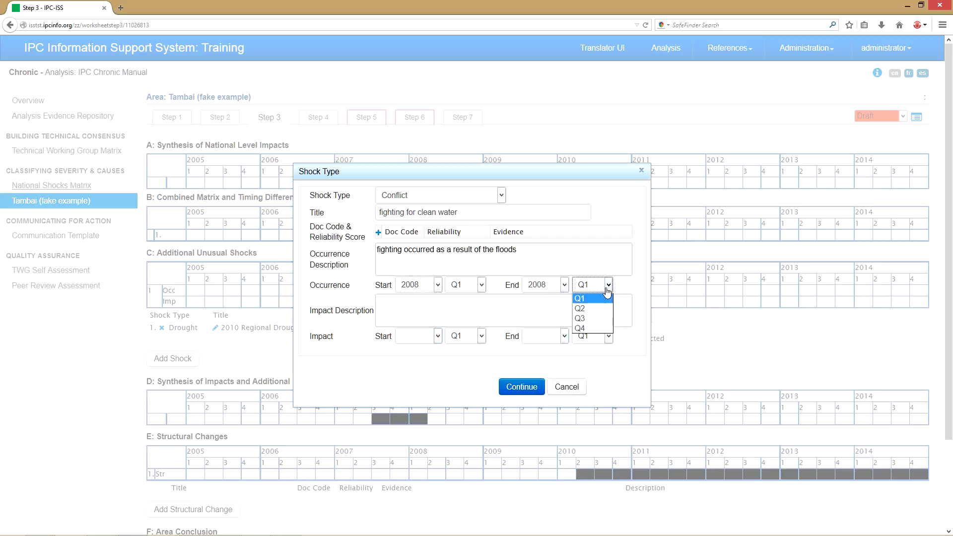
{"action": "left_click", "coordinate": [589, 310]}
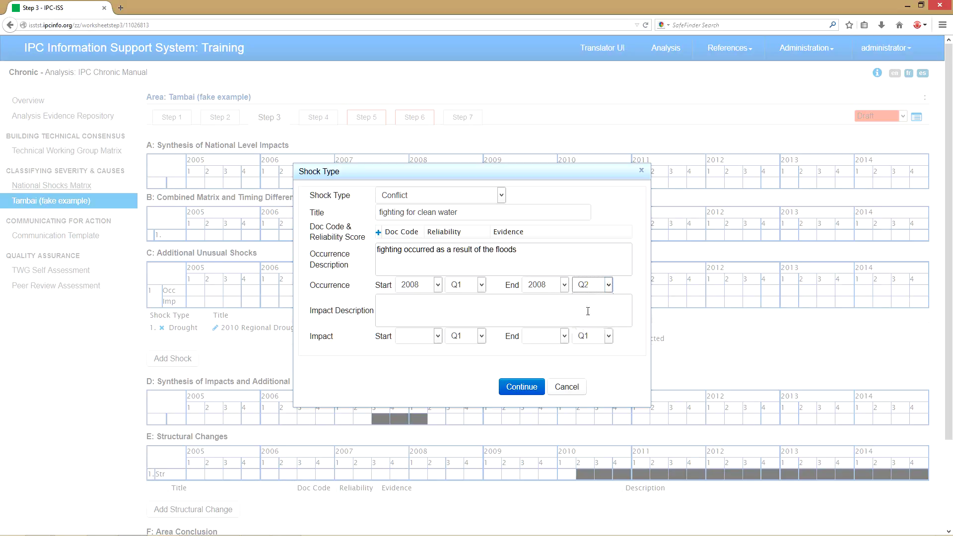
Step: Enter "impact lasted" as the impact description of the "fighting for clean water" conflict
{"action": "left_click", "coordinate": [471, 308]}
{"action": "type", "text": "impacted lasted"}
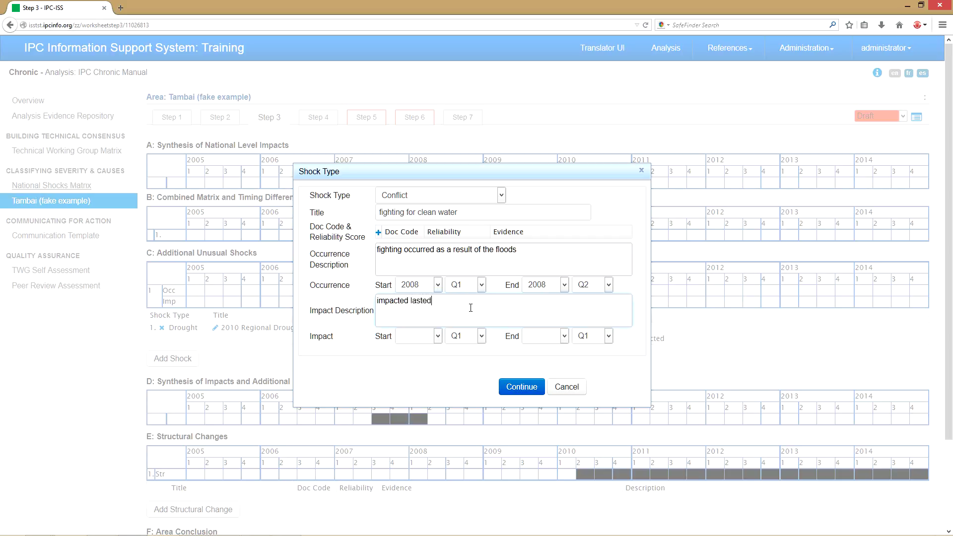
{"action": "left_click", "coordinate": [406, 301]}
{"action": "key", "text": "BackSpace"}
{"action": "key", "text": "BackSpace"}
Step: Set the conflict's impact period from 2008 Q2 to 2008 Q3 and save the shock
{"action": "left_click", "coordinate": [437, 337]}
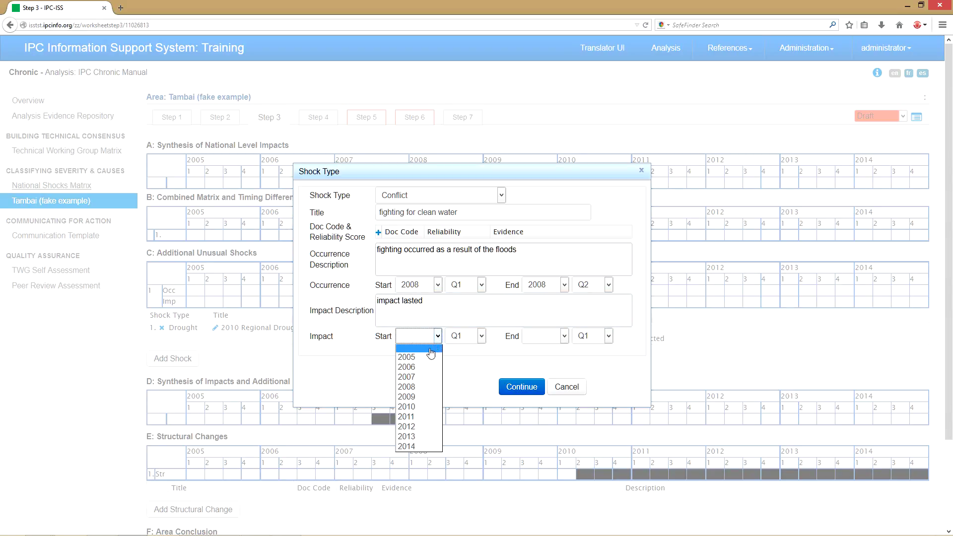
{"action": "left_click", "coordinate": [423, 388]}
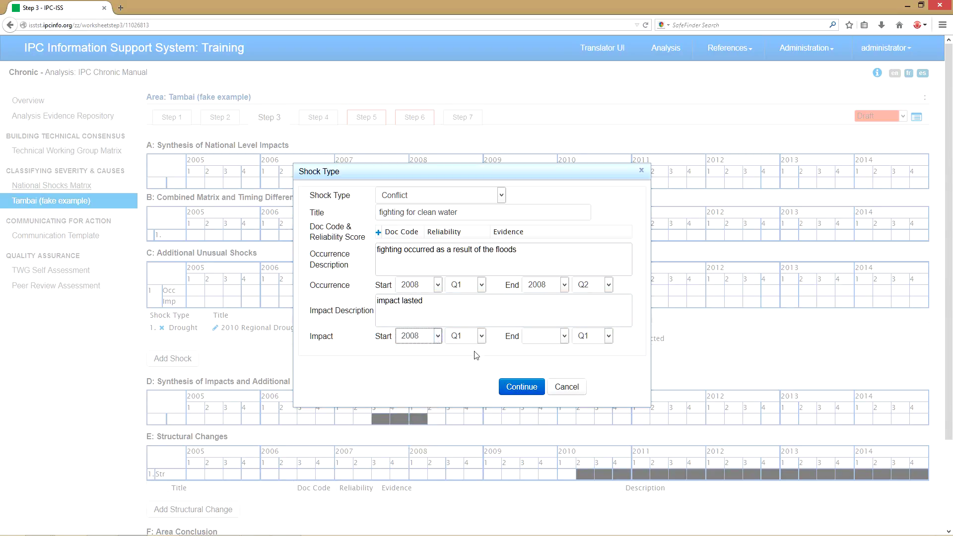
{"action": "left_click", "coordinate": [482, 338]}
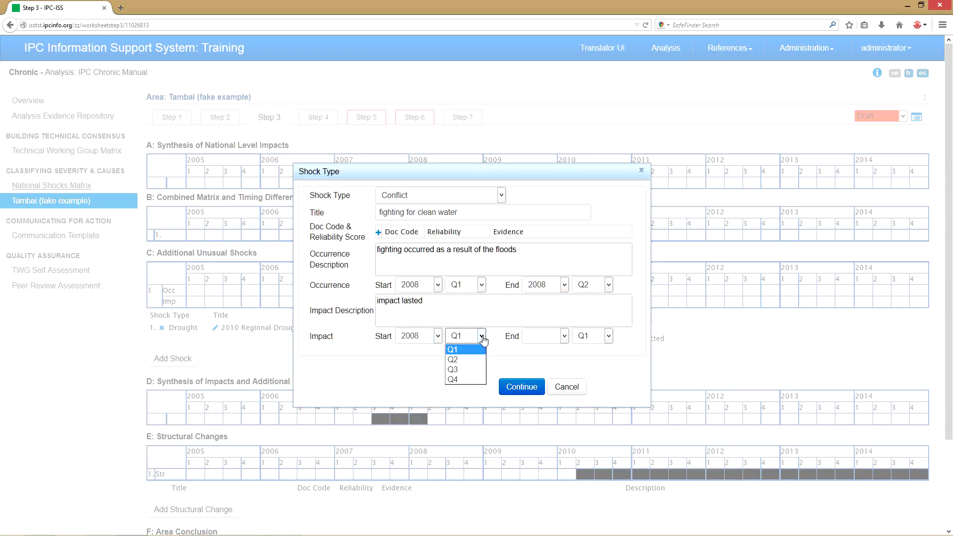
{"action": "left_click", "coordinate": [466, 361]}
{"action": "left_click", "coordinate": [564, 337]}
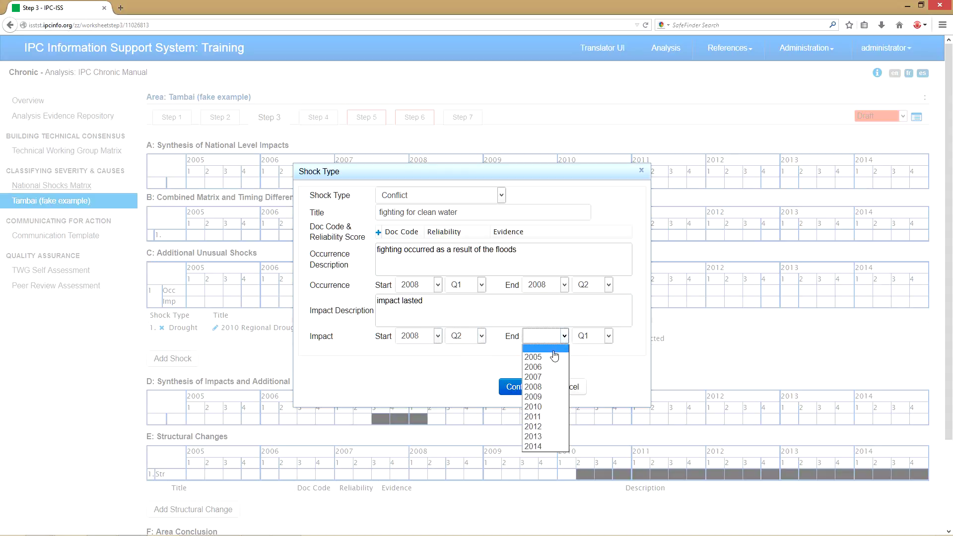
{"action": "left_click", "coordinate": [546, 391]}
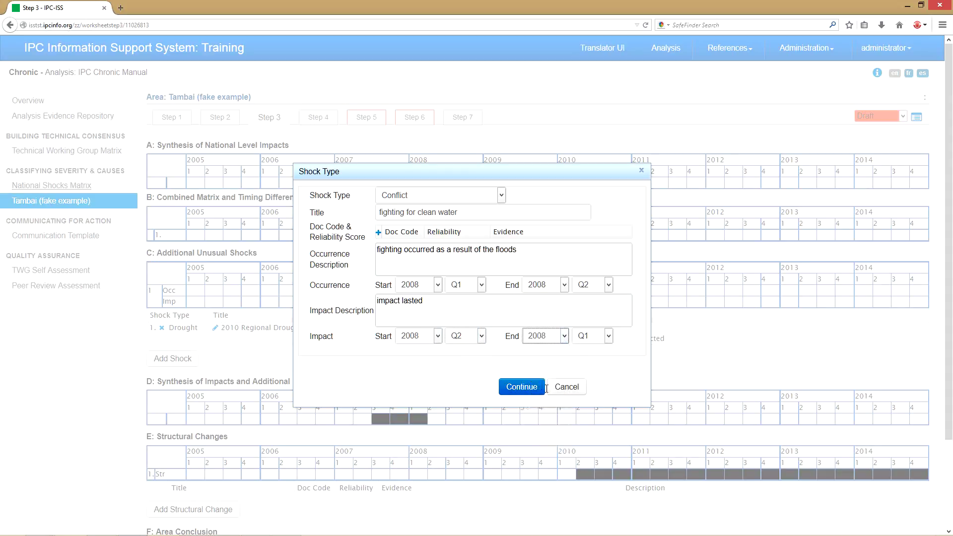
{"action": "left_click", "coordinate": [604, 340]}
{"action": "left_click", "coordinate": [581, 369]}
{"action": "left_click", "coordinate": [526, 389]}
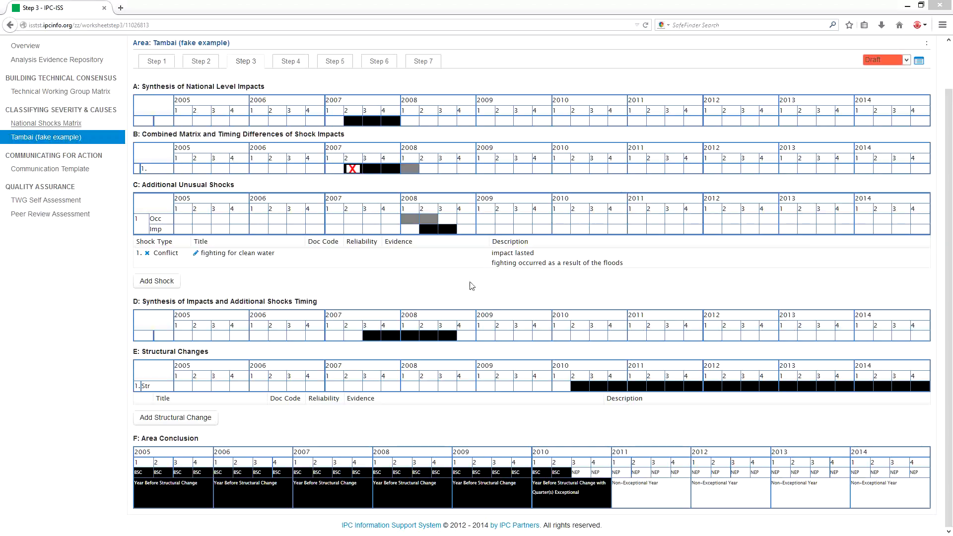
Step: Start another additional unusual shock of type Livestock Diseases titled "Hoof and Mouth disease"
{"action": "left_click", "coordinate": [157, 282]}
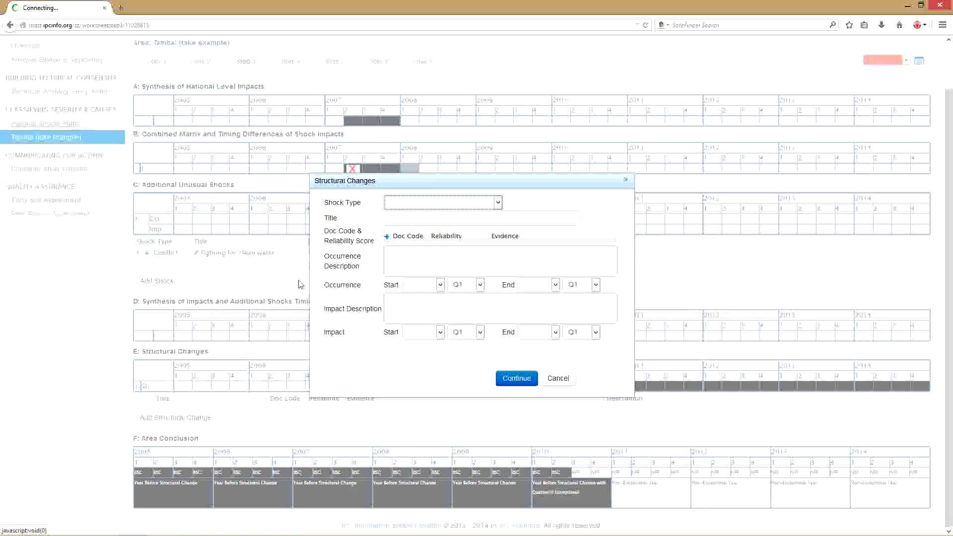
{"action": "left_click", "coordinate": [497, 204]}
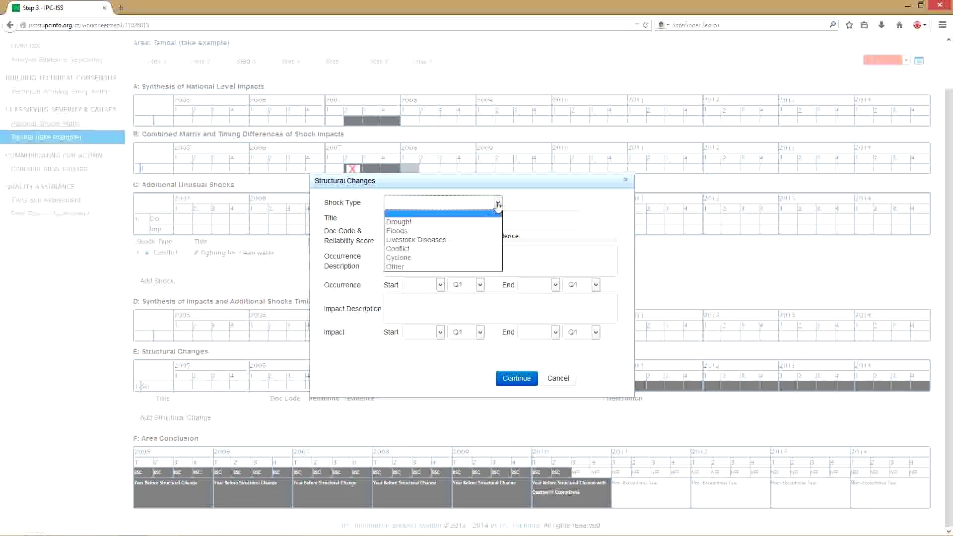
{"action": "left_click", "coordinate": [444, 241]}
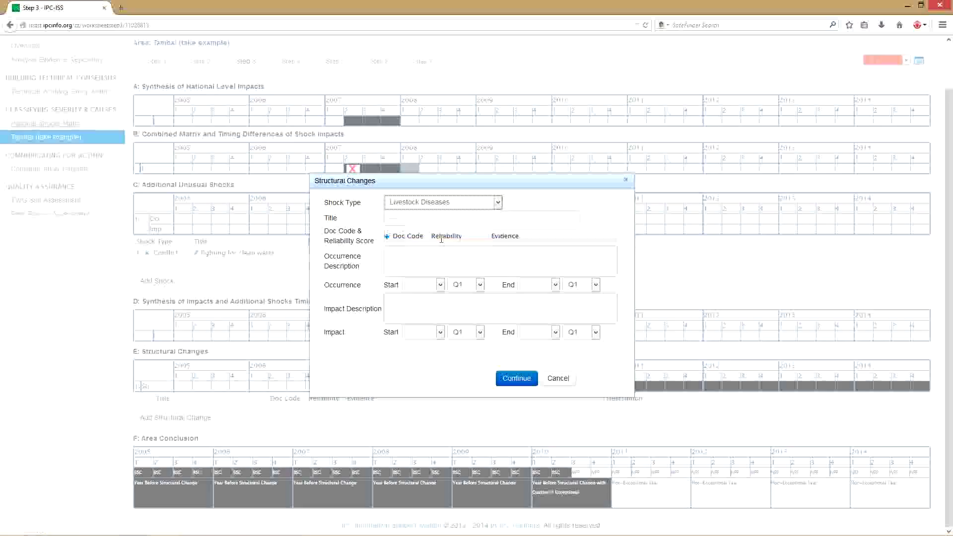
{"action": "left_click", "coordinate": [408, 220]}
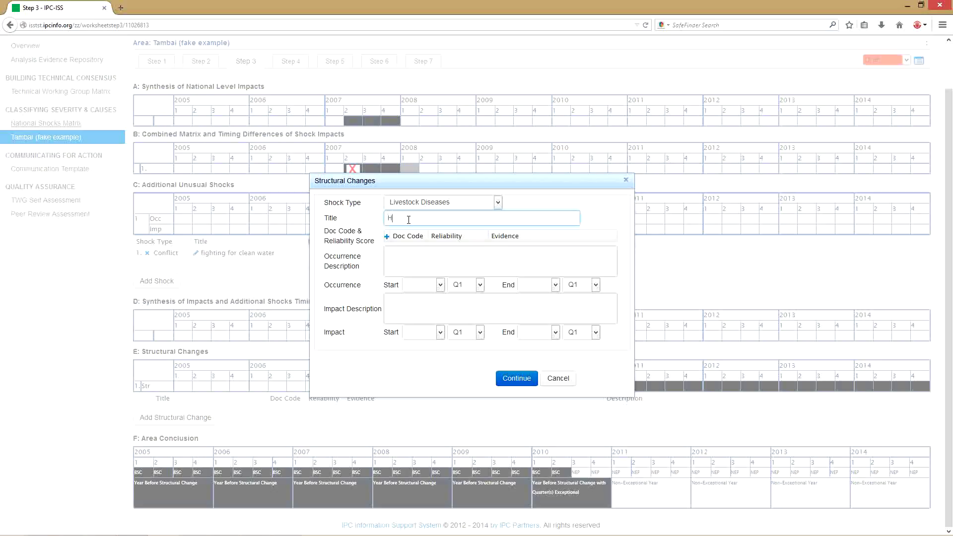
{"action": "type", "text": "oof and Mouth disease"}
Step: Set the livestock disease's occurrence period to start and end in 2012 Q1, leaving its occurrence description empty
{"action": "left_click", "coordinate": [432, 254]}
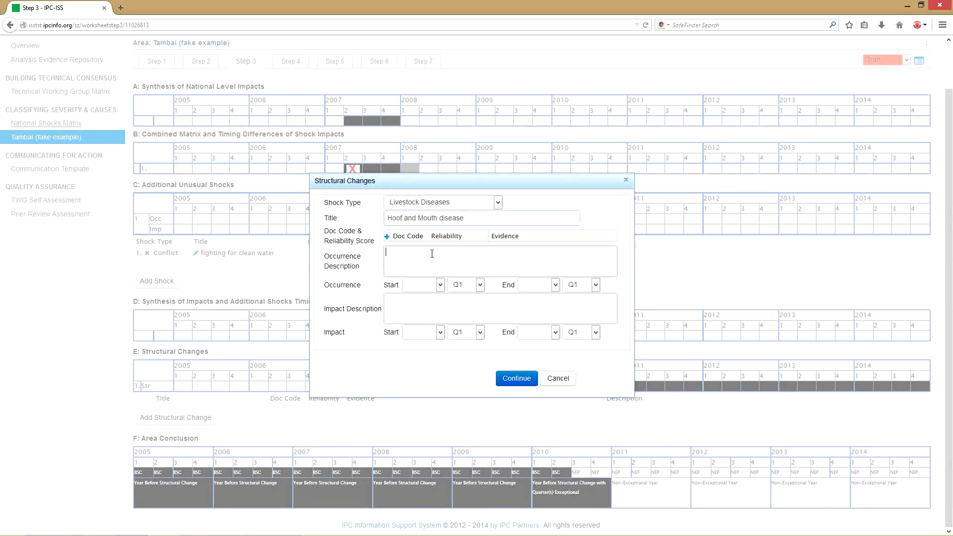
{"action": "left_click", "coordinate": [439, 285]}
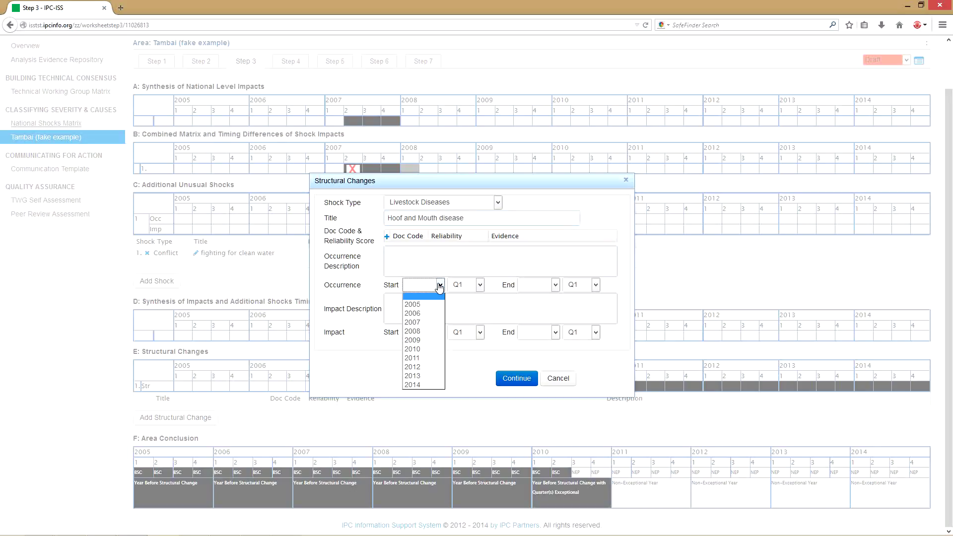
{"action": "left_click", "coordinate": [423, 367]}
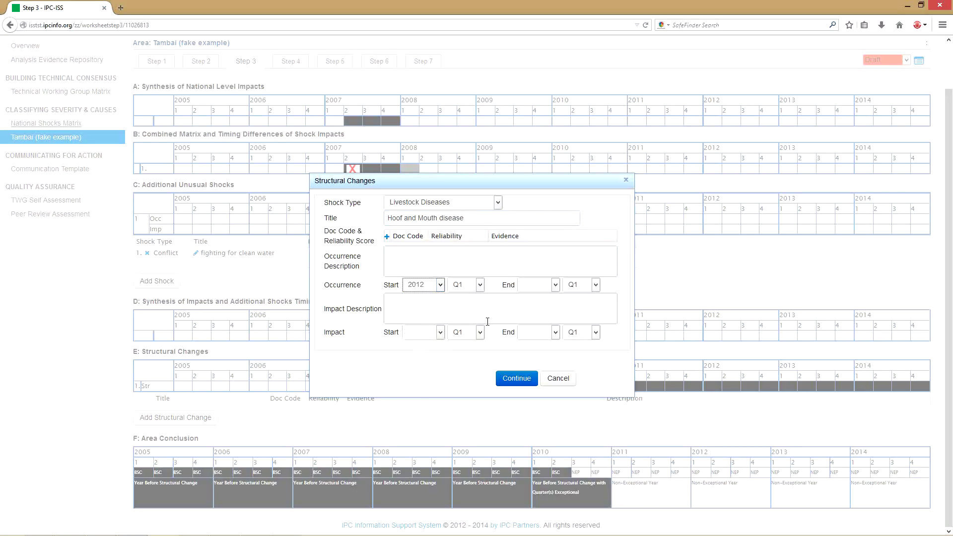
{"action": "left_click", "coordinate": [555, 285]}
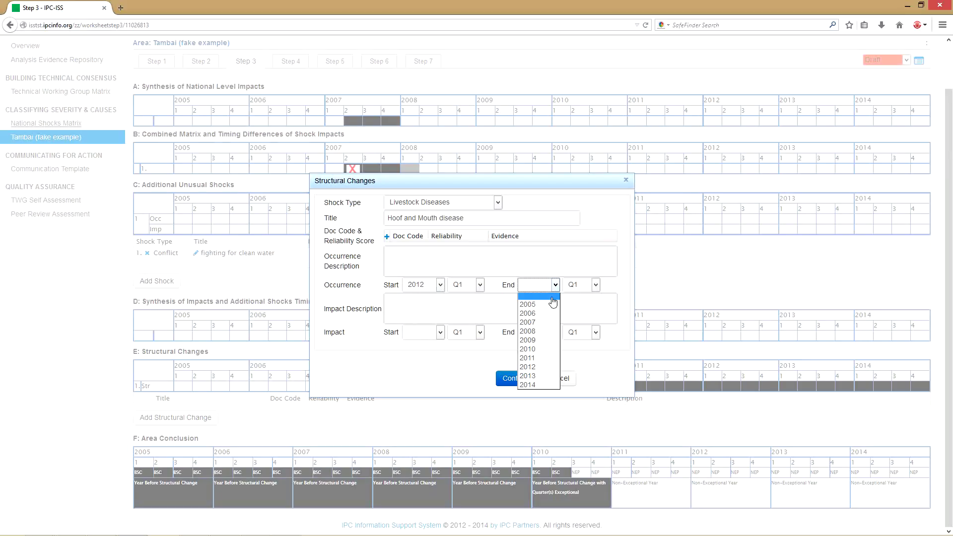
{"action": "left_click", "coordinate": [536, 367]}
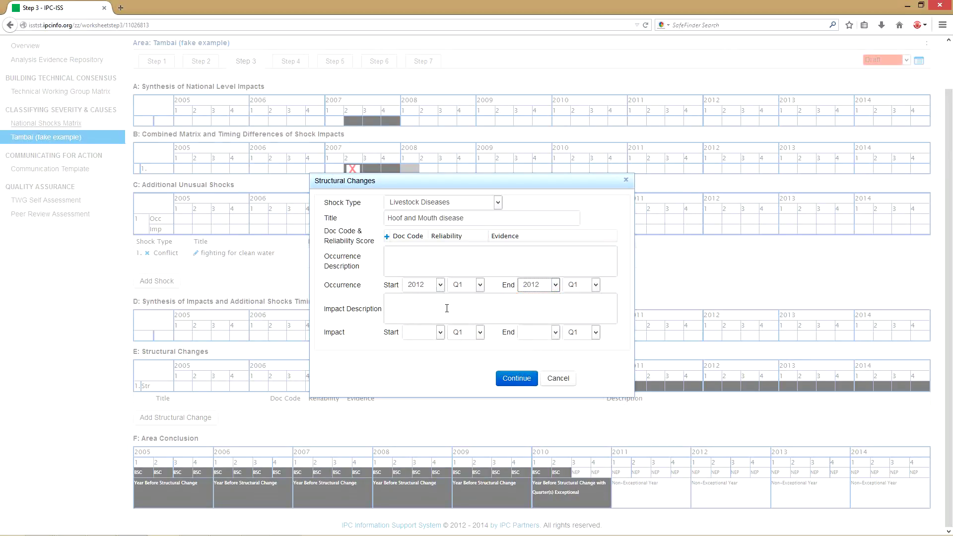
Step: Set the livestock disease's impact period from 2012 Q1 to 2012 Q2 and save the shock
{"action": "left_click", "coordinate": [440, 333]}
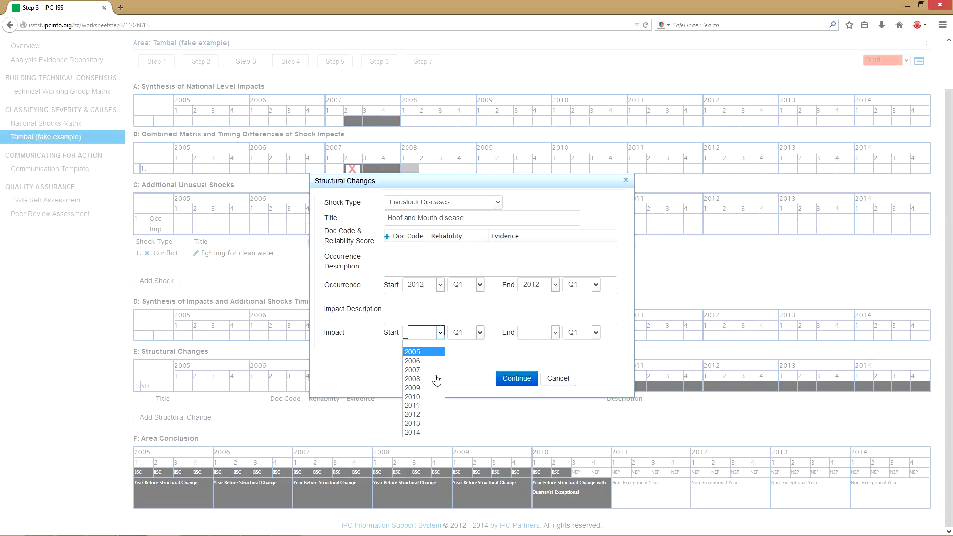
{"action": "left_click", "coordinate": [426, 415]}
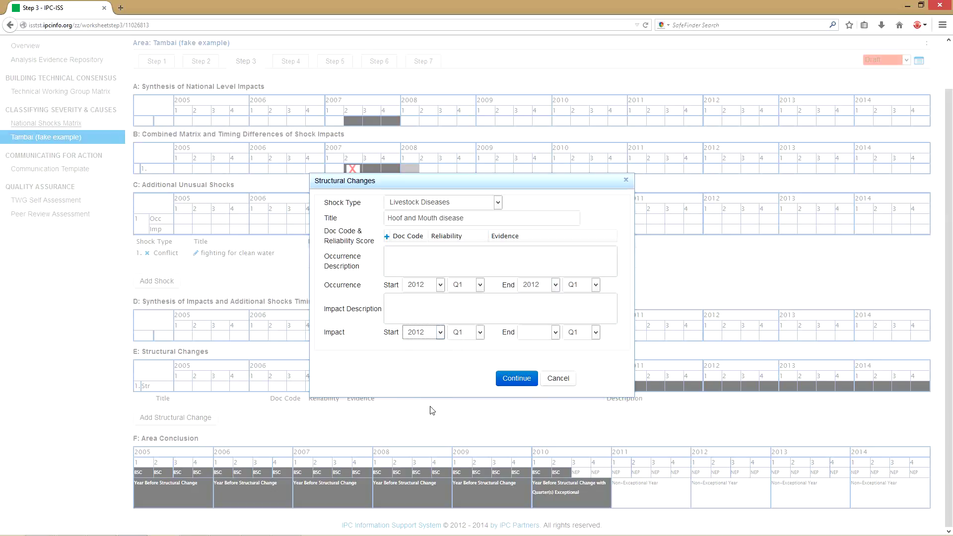
{"action": "left_click", "coordinate": [555, 333]}
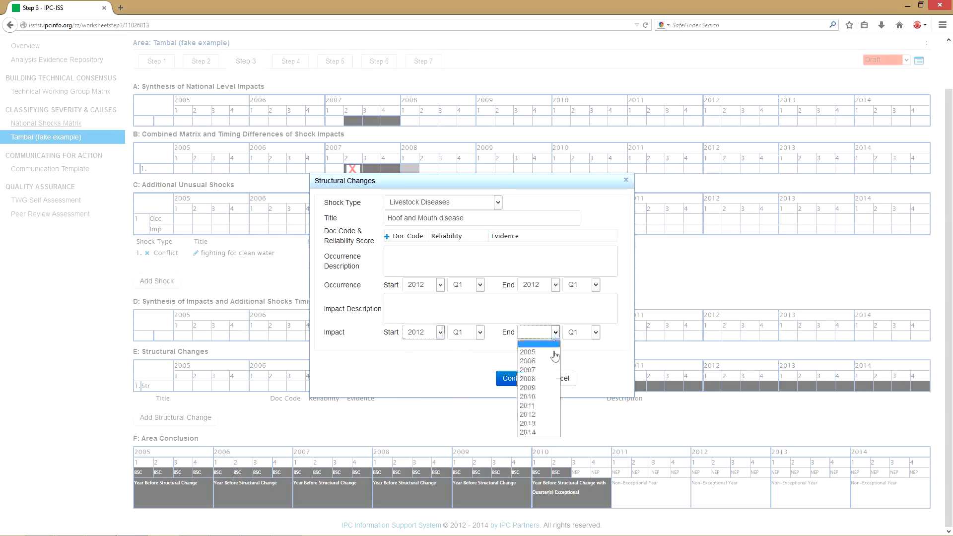
{"action": "left_click", "coordinate": [546, 415]}
{"action": "left_click", "coordinate": [595, 333]}
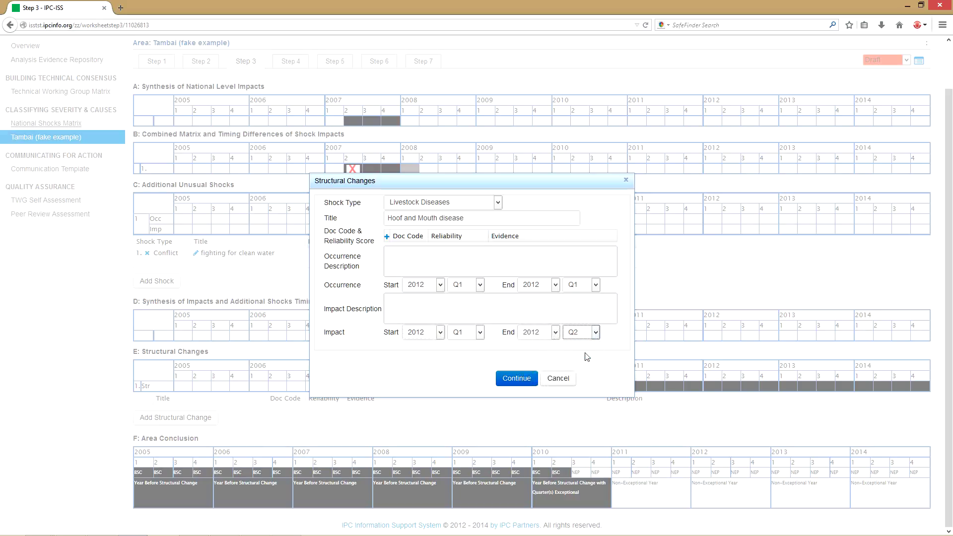
{"action": "left_click", "coordinate": [527, 379]}
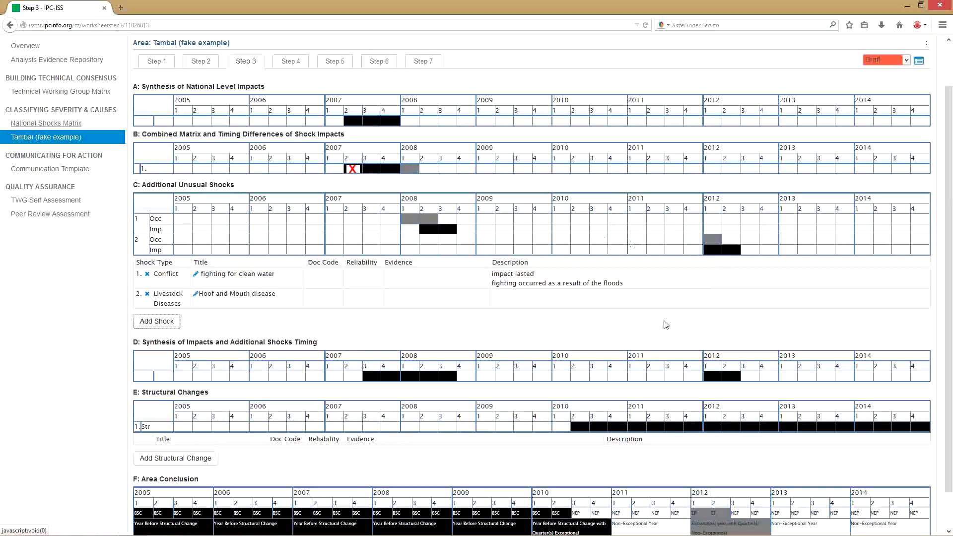
Step: View the entry form for a new structural change, close it without adding one, and review the Area Conclusion
{"action": "scroll", "coordinate": [626, 309], "scroll_direction": "down", "scroll_amount": 1}
{"action": "scroll", "coordinate": [626, 309], "scroll_direction": "up", "scroll_amount": 2}
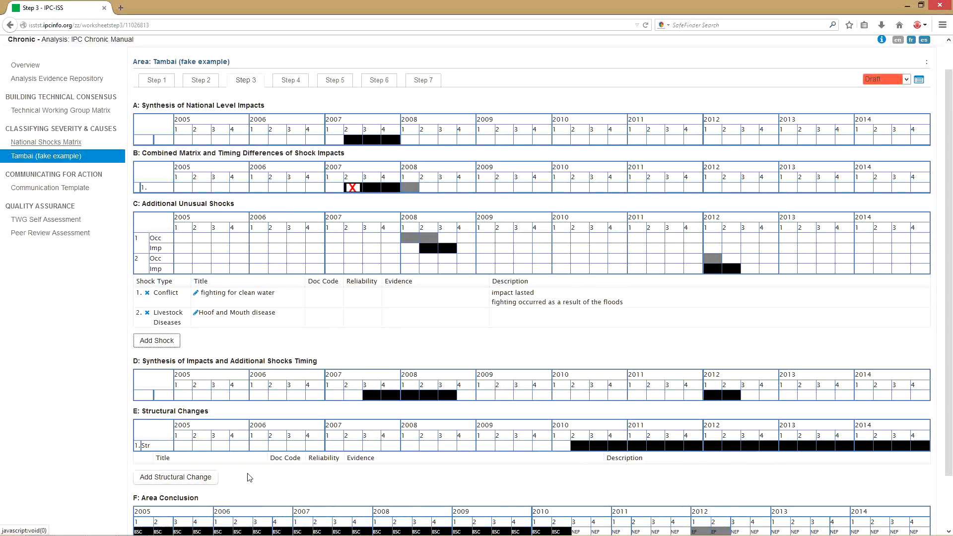
{"action": "left_click", "coordinate": [198, 478]}
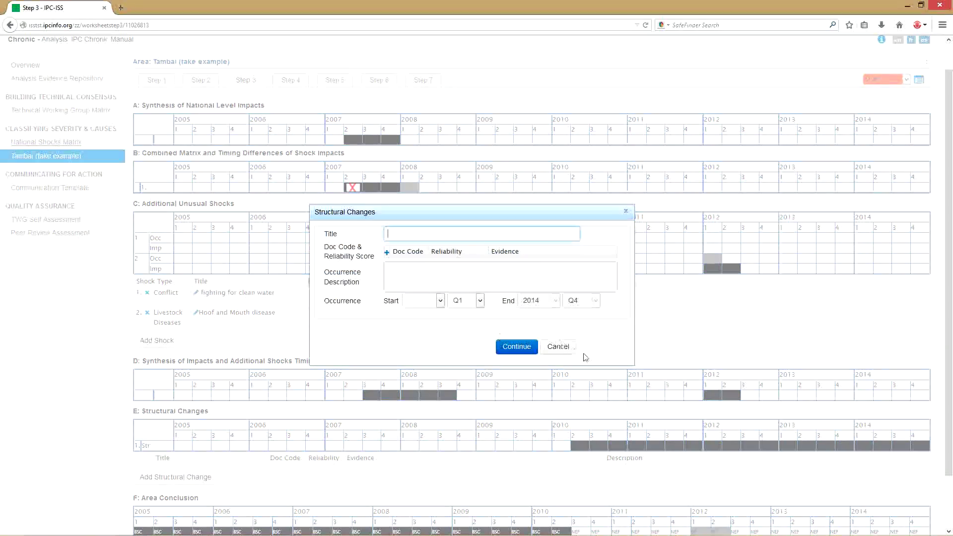
{"action": "left_click", "coordinate": [558, 351]}
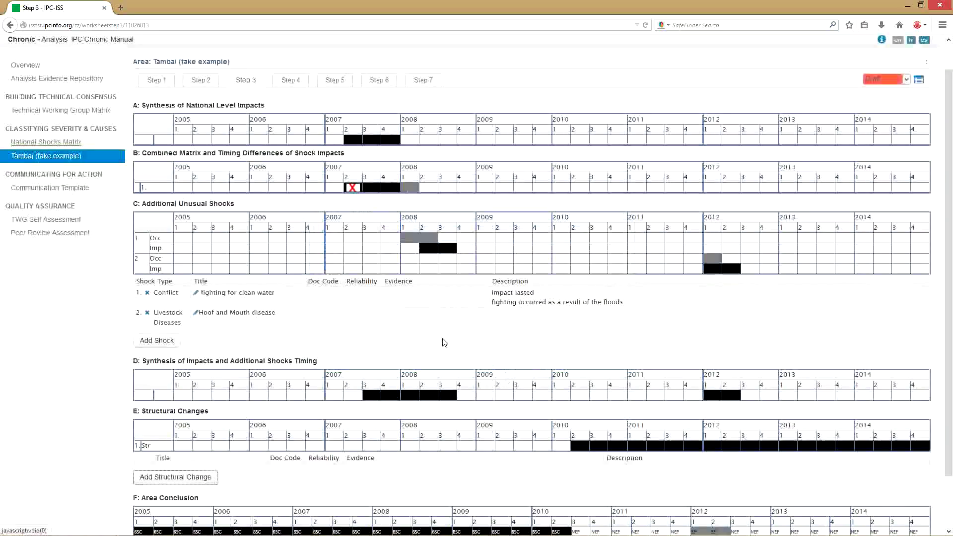
{"action": "scroll", "coordinate": [446, 343], "scroll_direction": "down", "scroll_amount": 2}
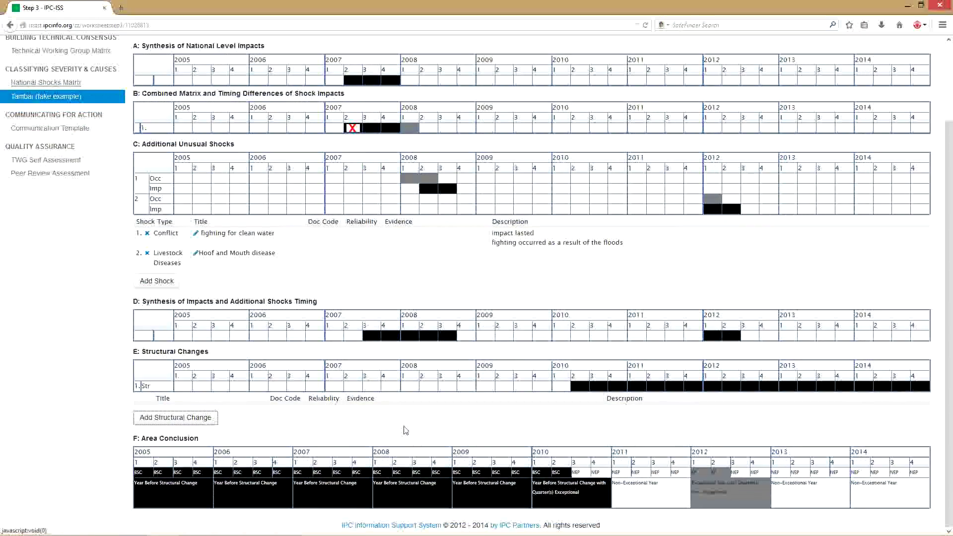